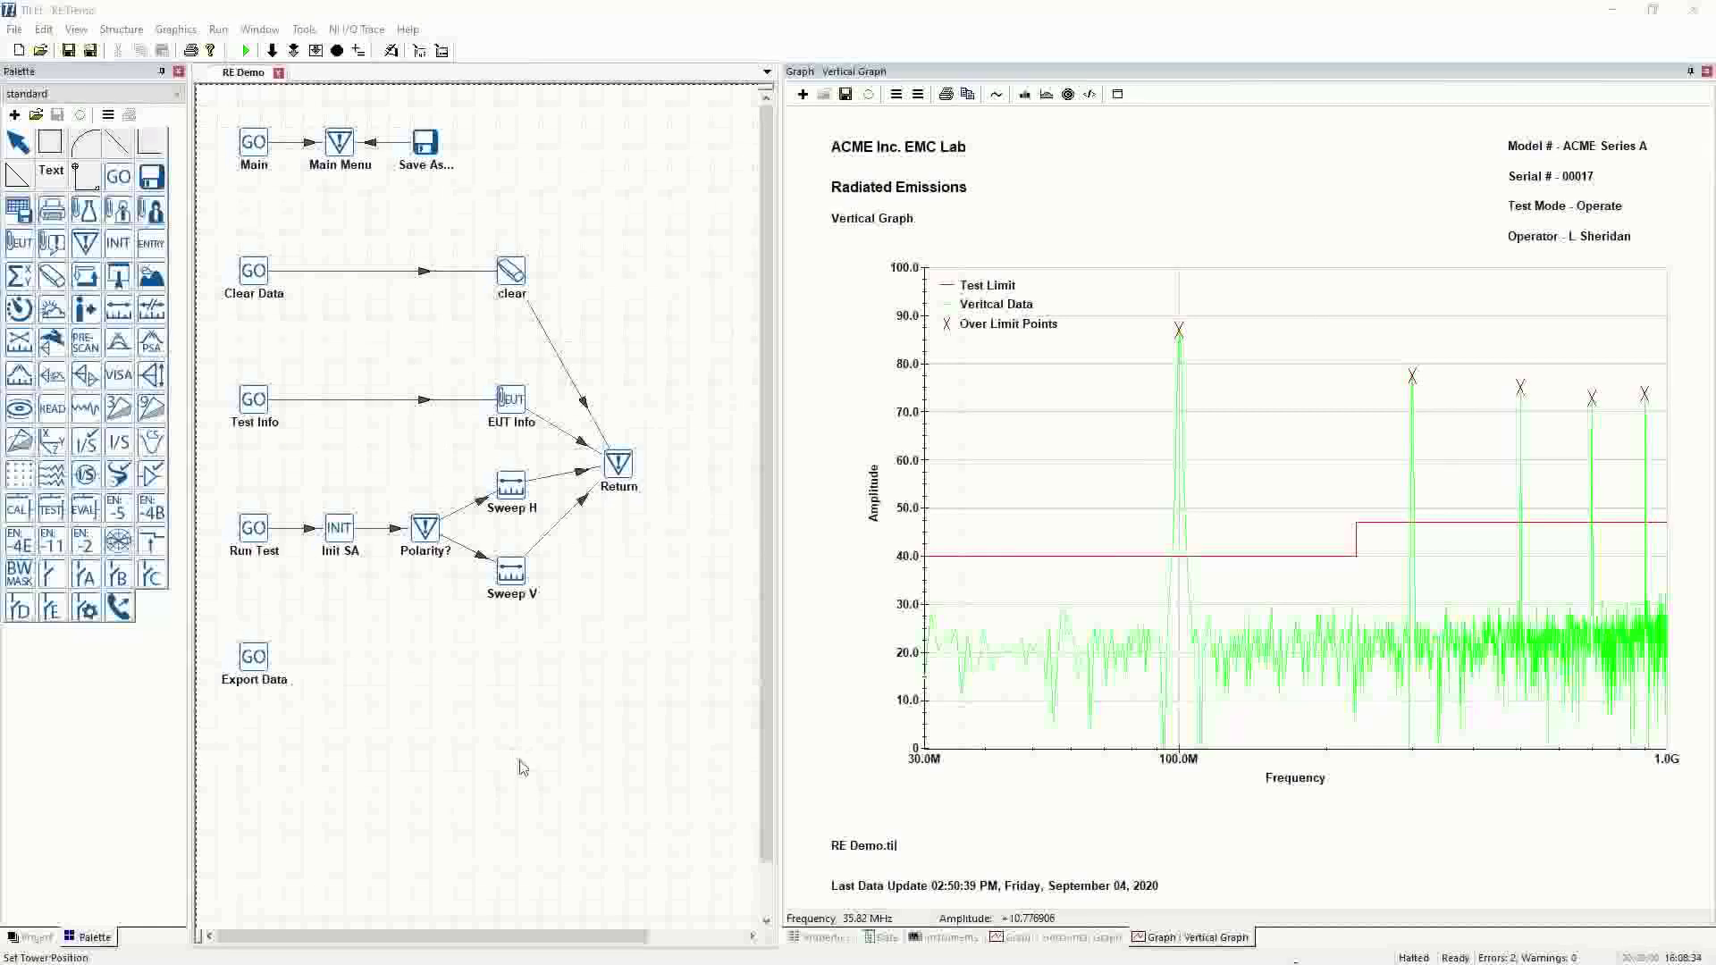
Step: Compare the horizontal and vertical emissions graphs several times, then show the Data variable list
{"action": "left_click", "coordinate": [1064, 946]}
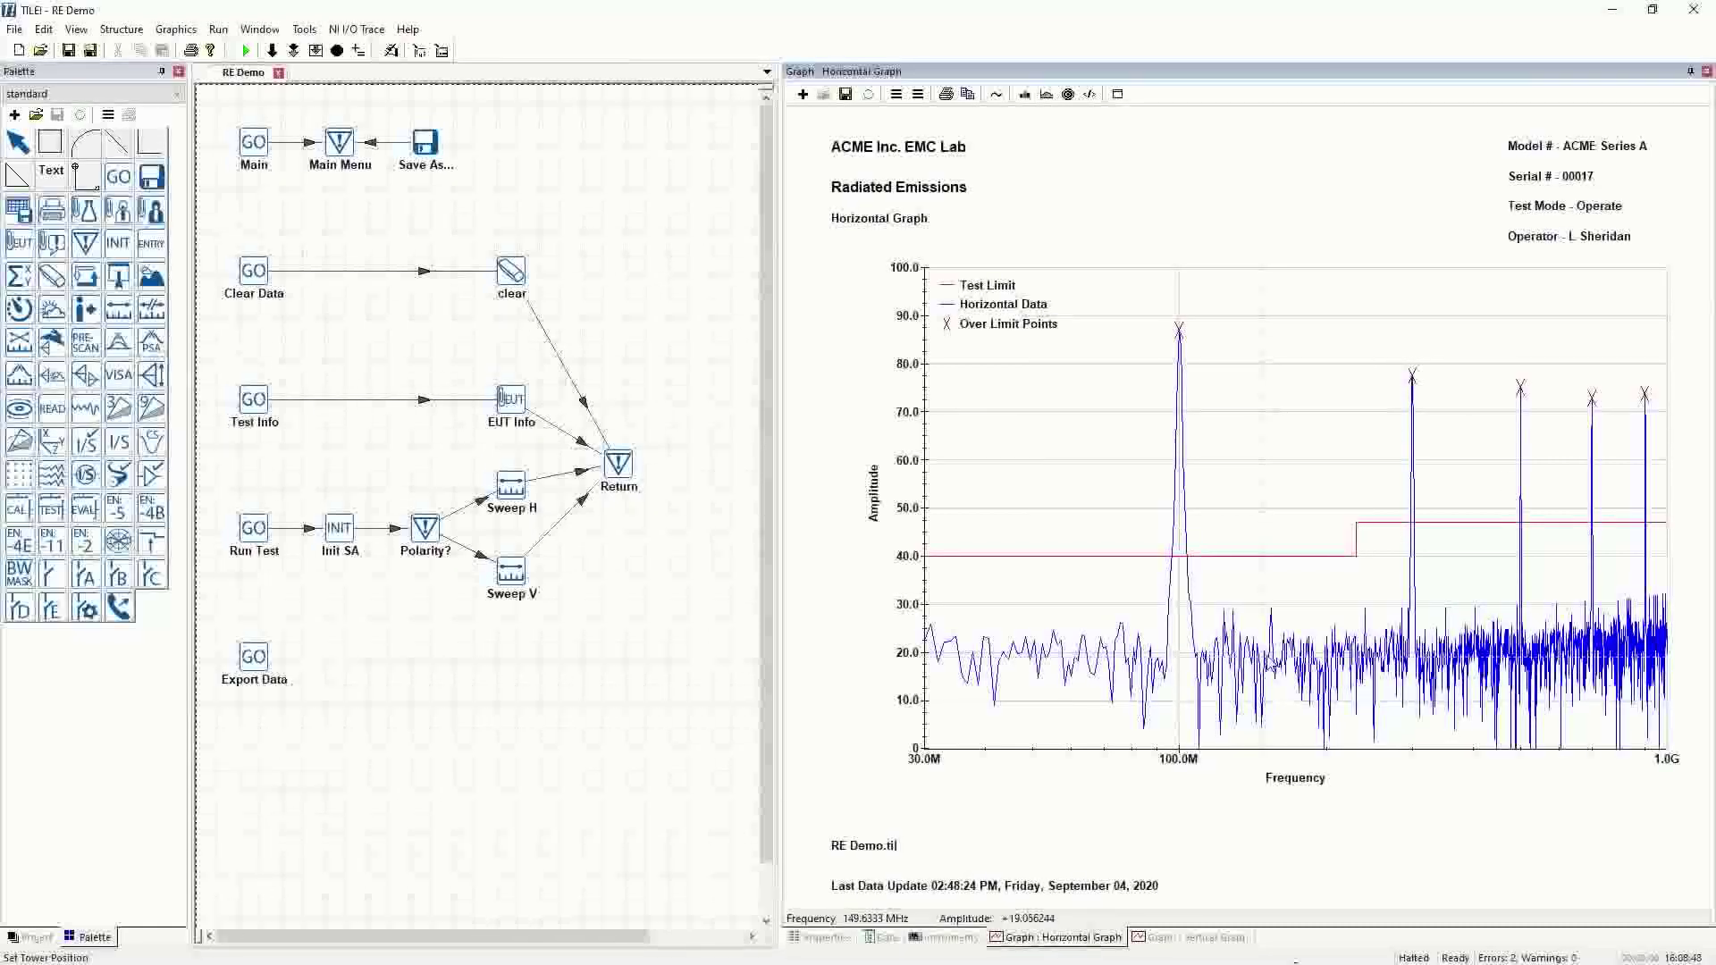
{"action": "left_click", "coordinate": [1169, 940]}
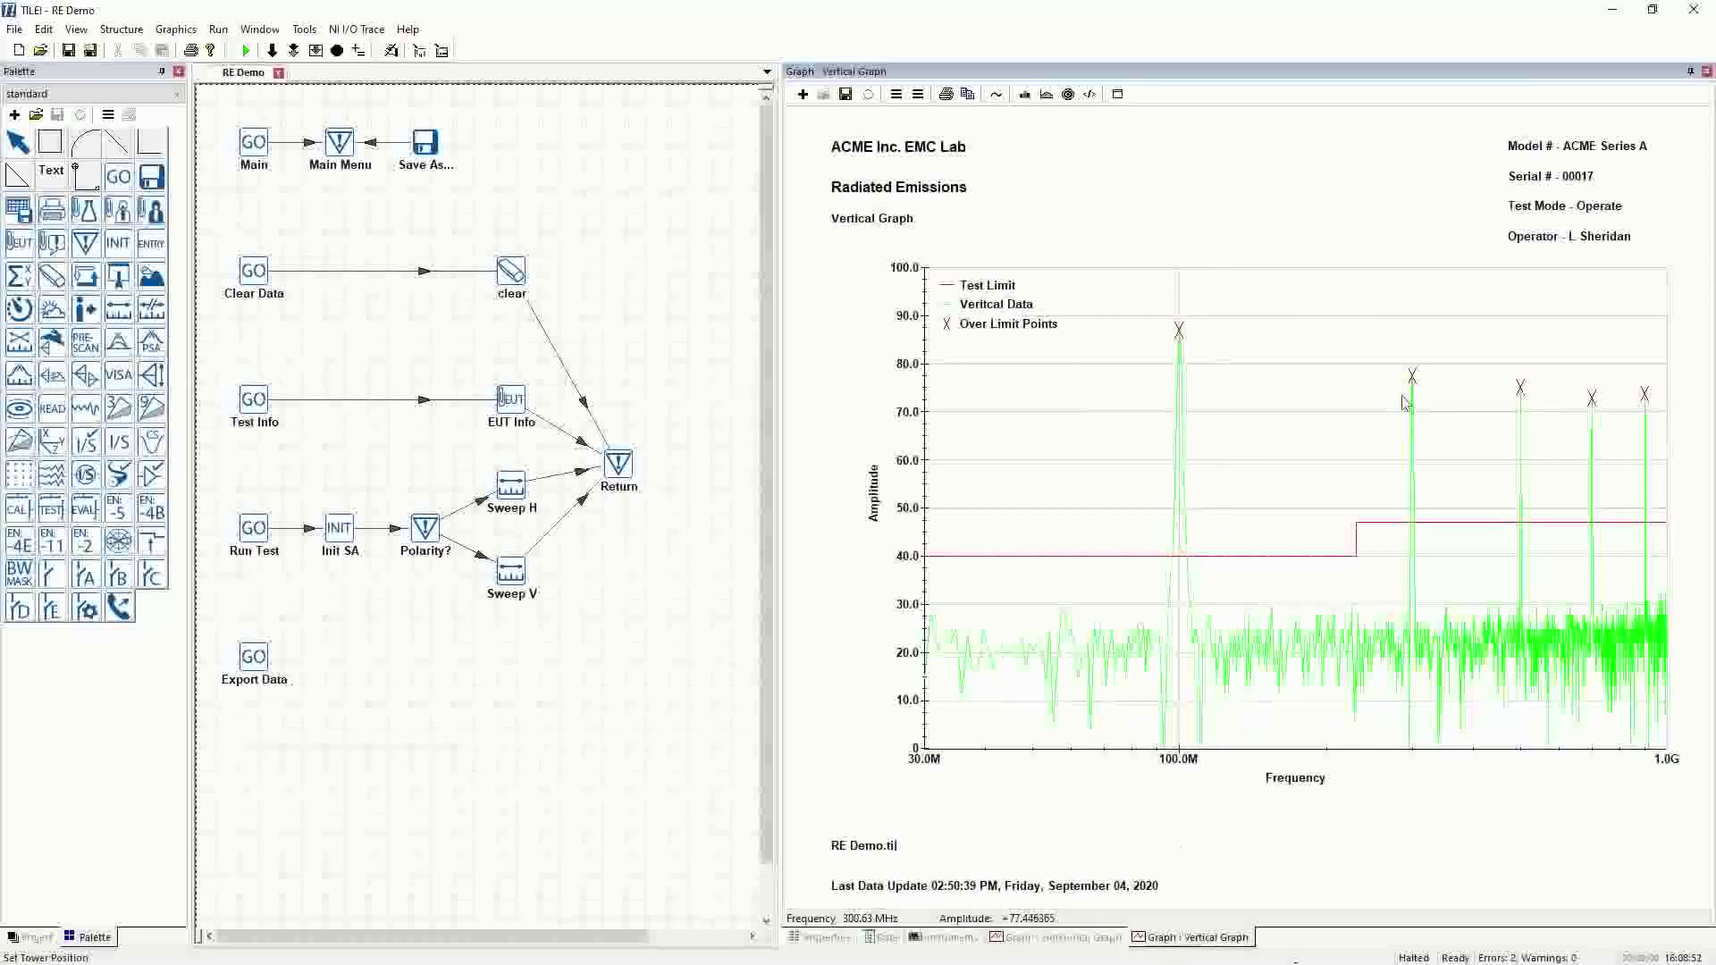
{"action": "left_click", "coordinate": [1081, 941]}
{"action": "left_click", "coordinate": [1189, 940]}
{"action": "left_click", "coordinate": [1092, 940]}
{"action": "left_click", "coordinate": [1206, 944]}
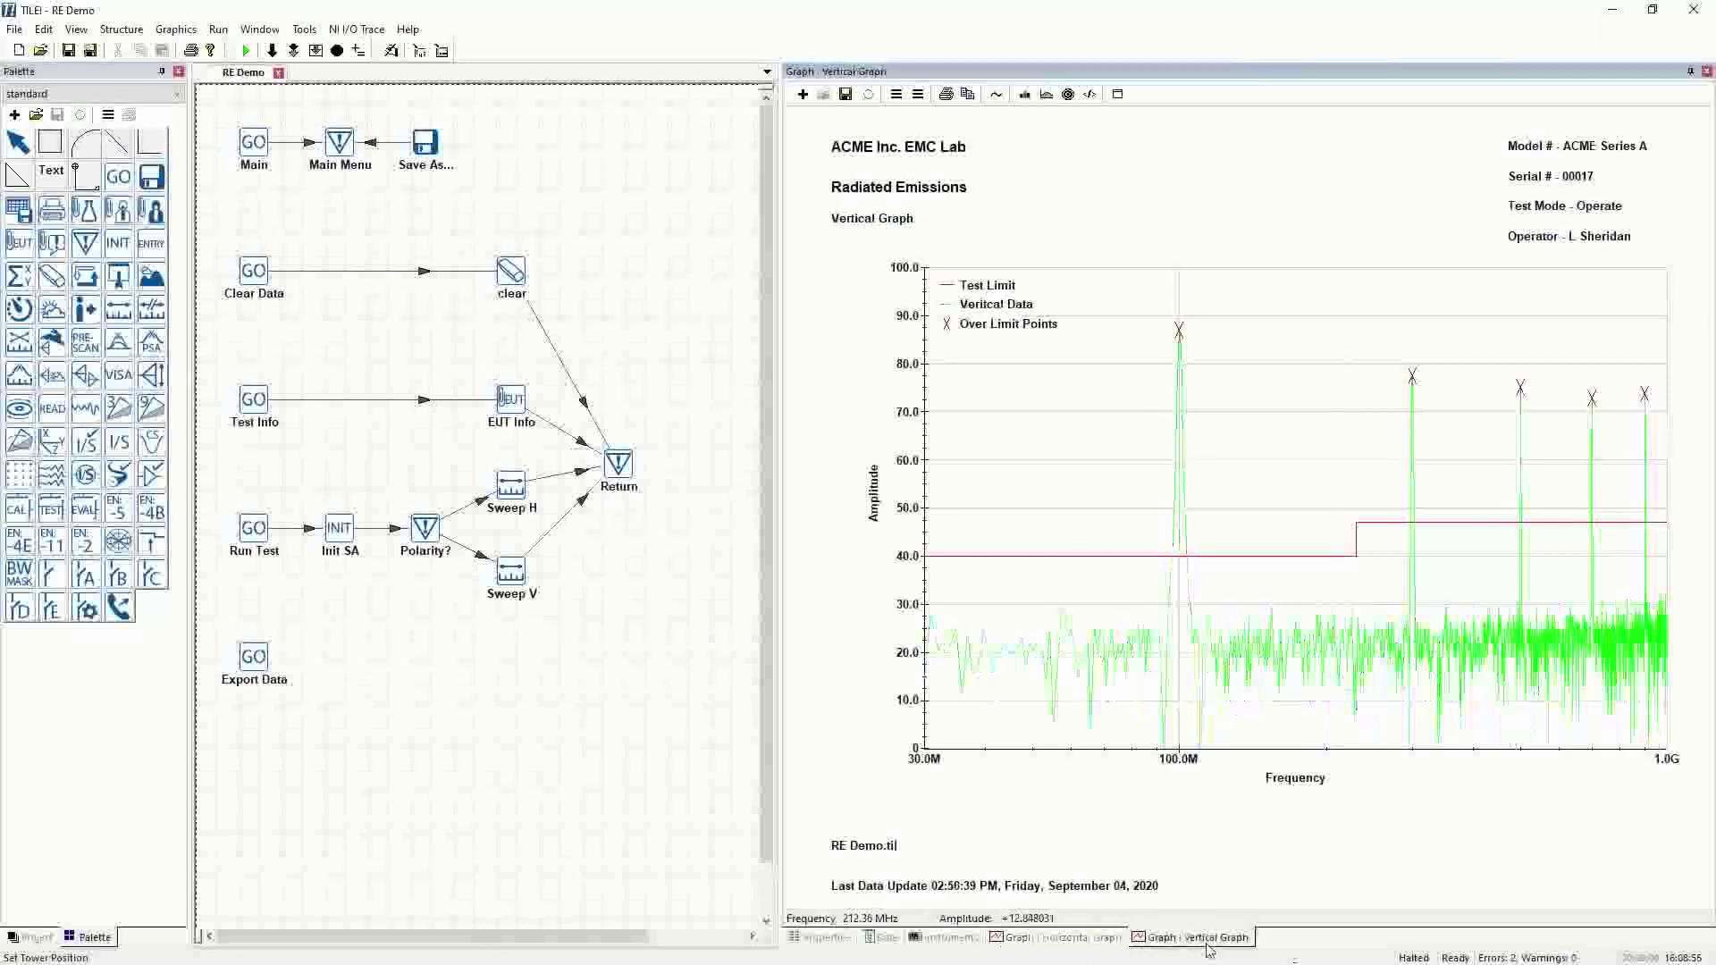
{"action": "left_click", "coordinate": [1082, 947]}
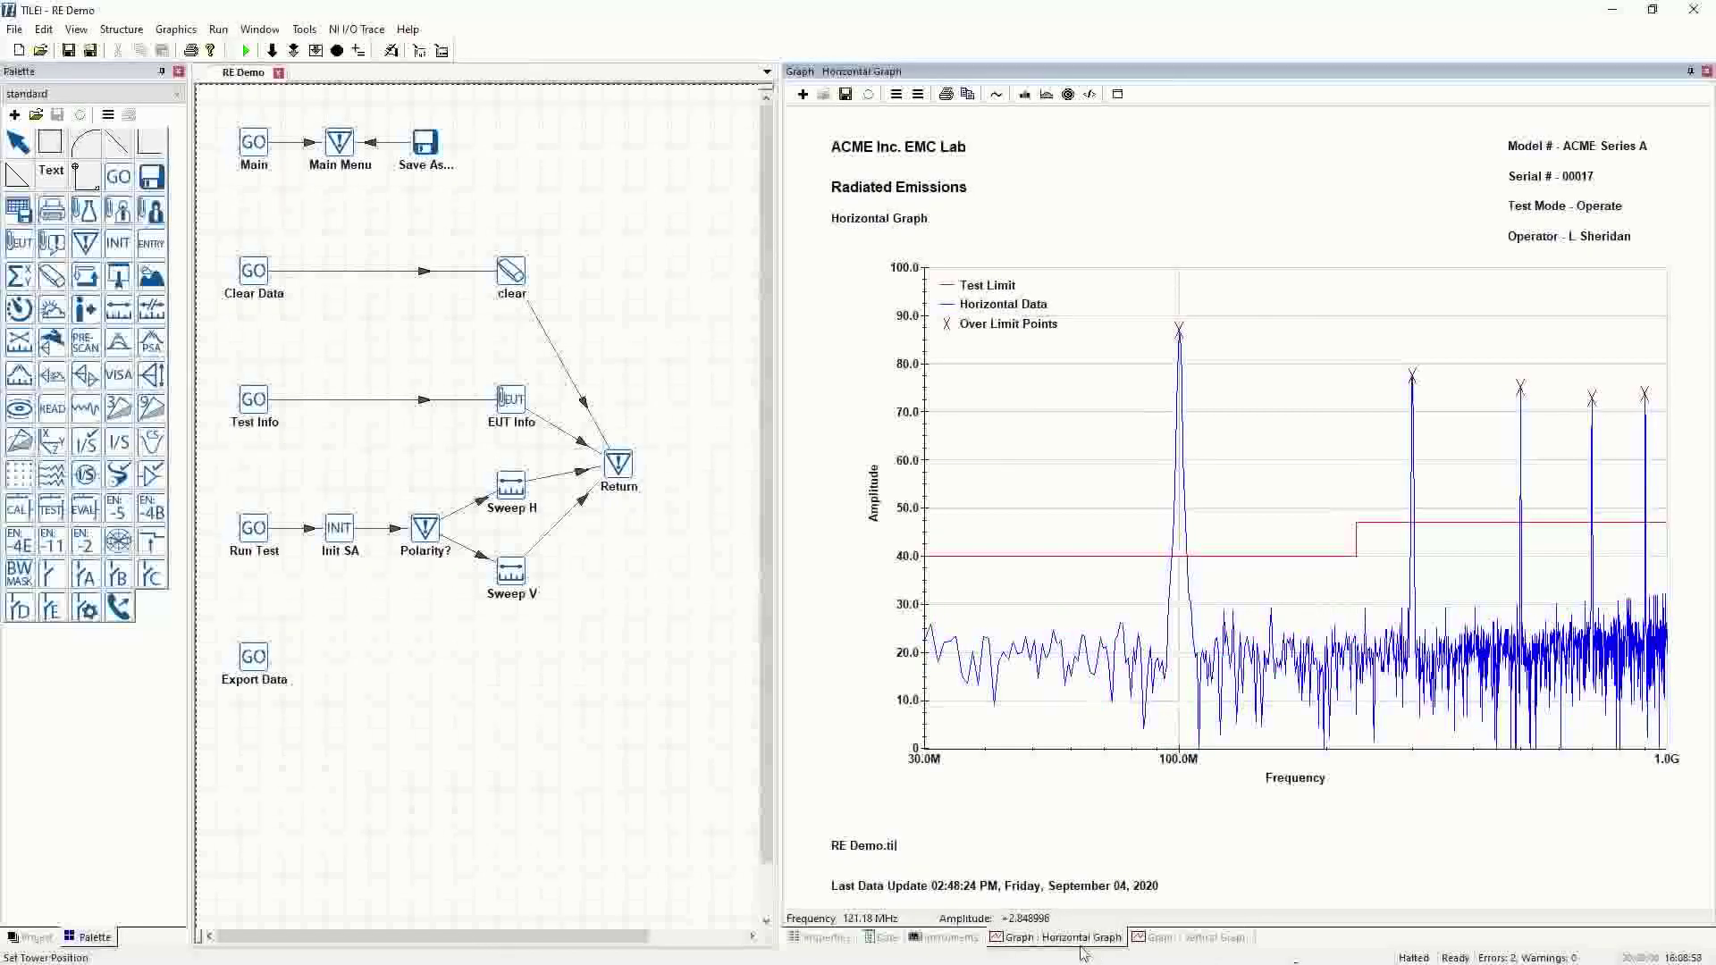
{"action": "left_click", "coordinate": [887, 940]}
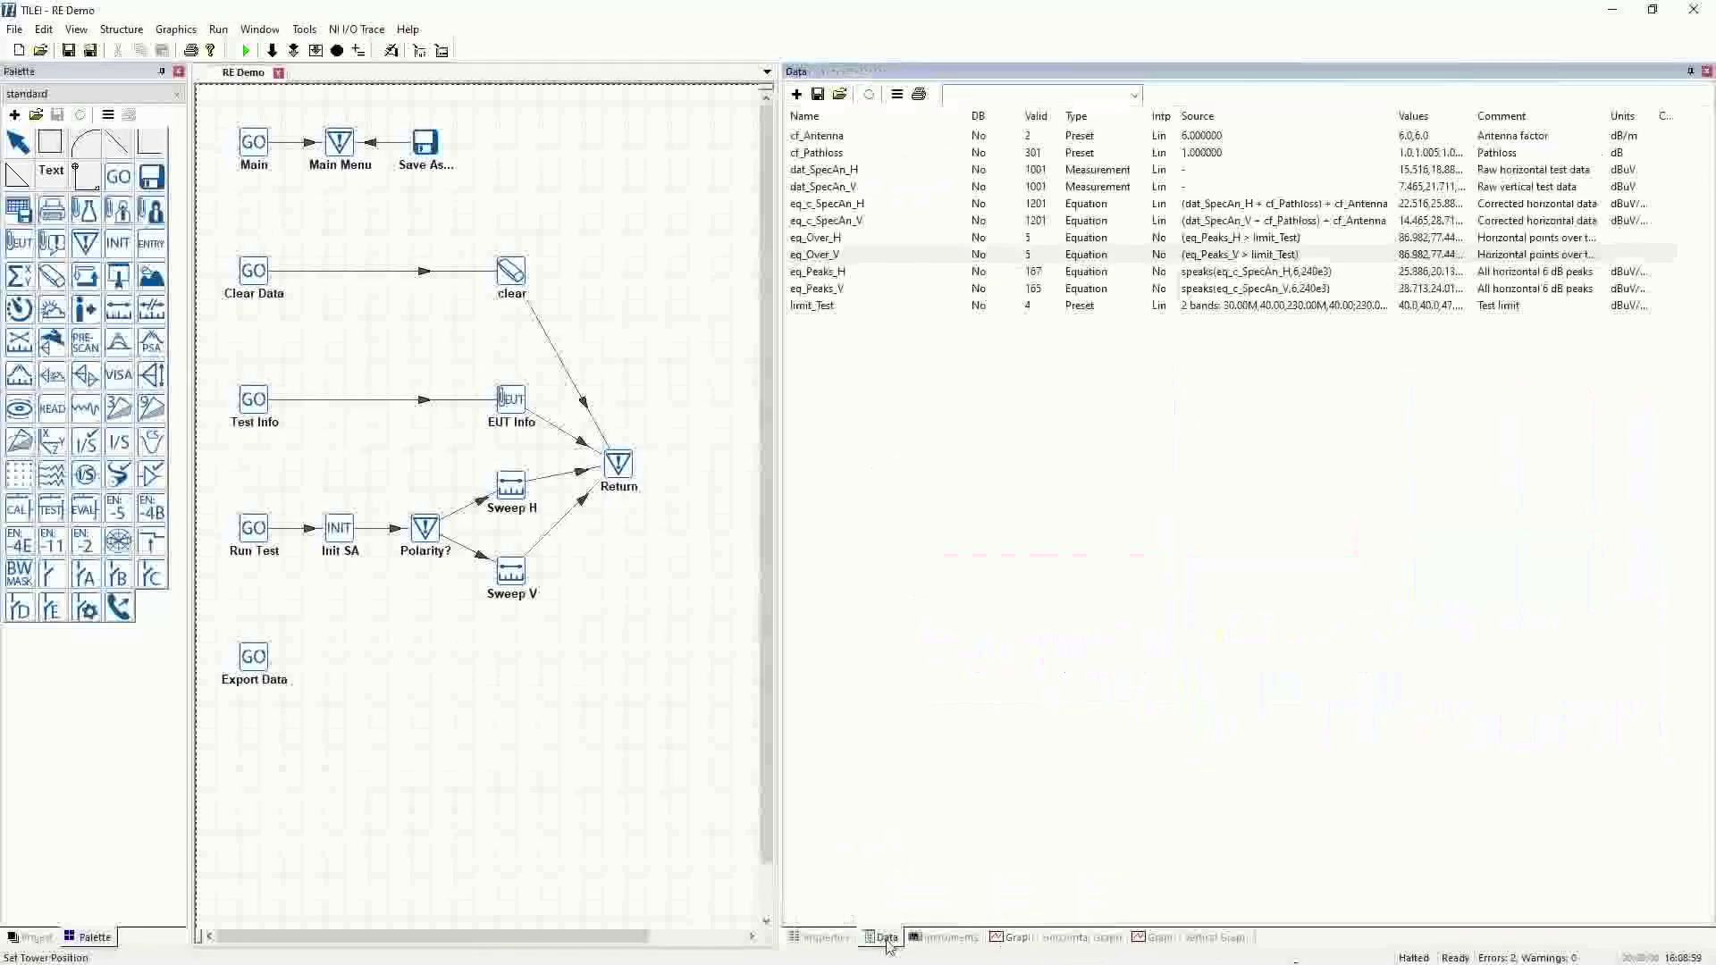
Step: Review the Instruments list, vertical and horizontal graphs, ending back on the Data list
{"action": "left_click", "coordinate": [951, 941]}
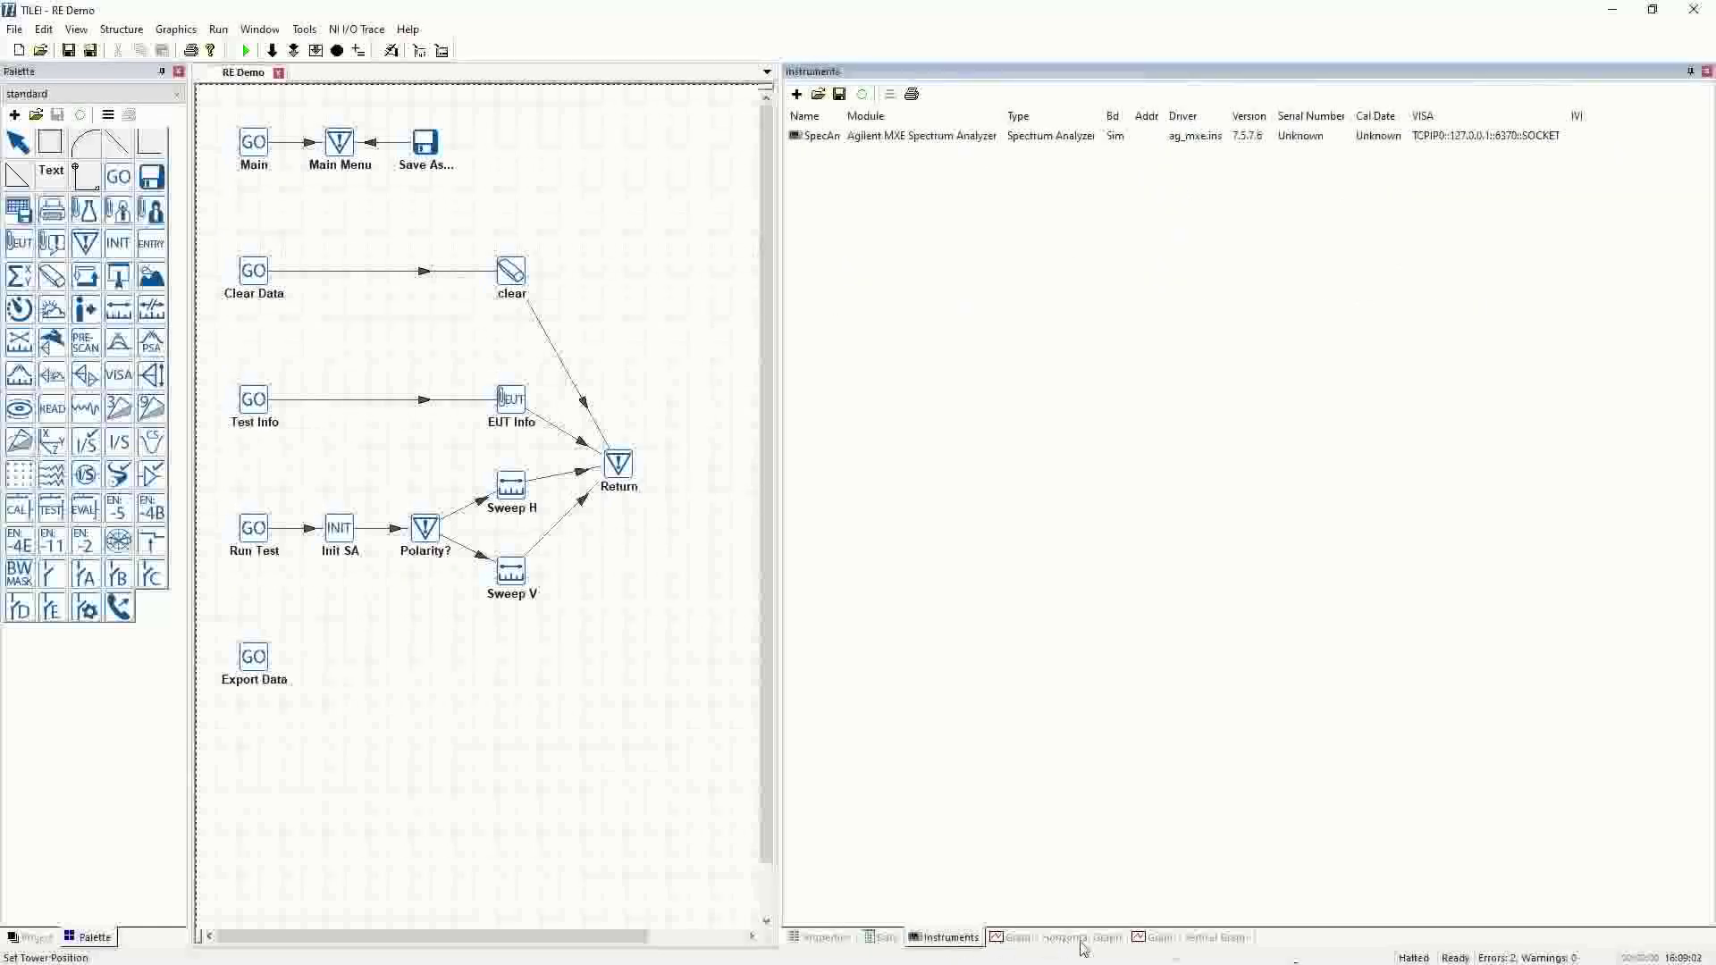
{"action": "left_click", "coordinate": [1140, 942]}
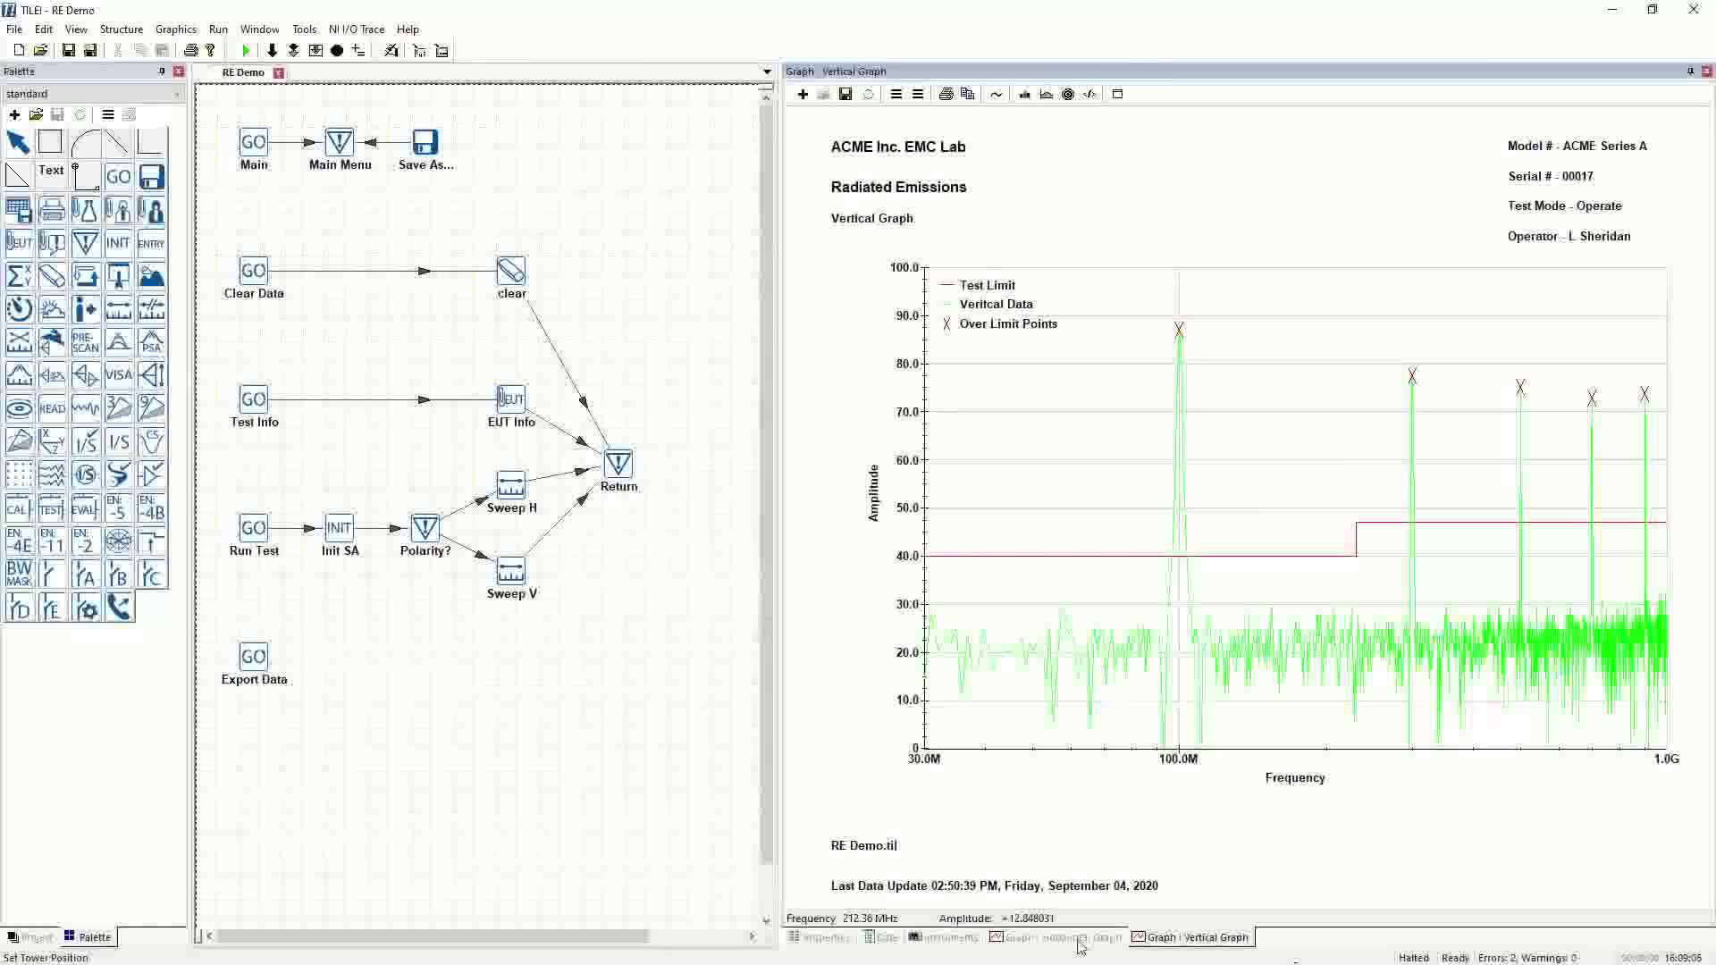
{"action": "left_click", "coordinate": [1081, 942]}
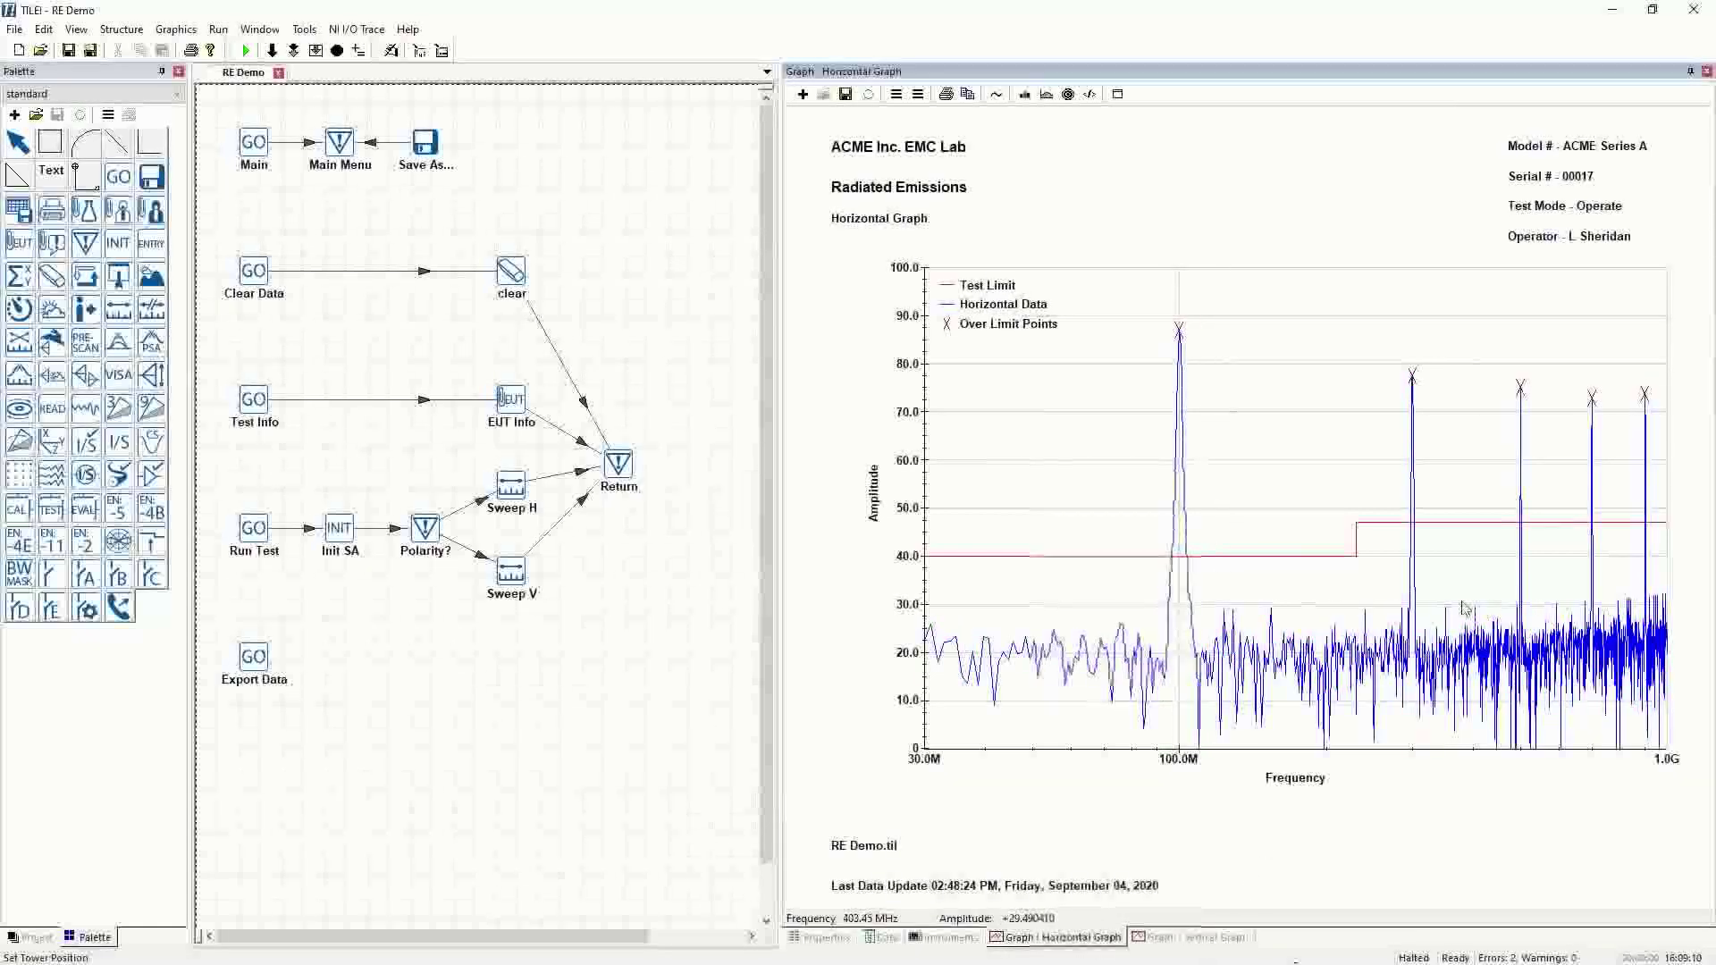
{"action": "left_click", "coordinate": [885, 938]}
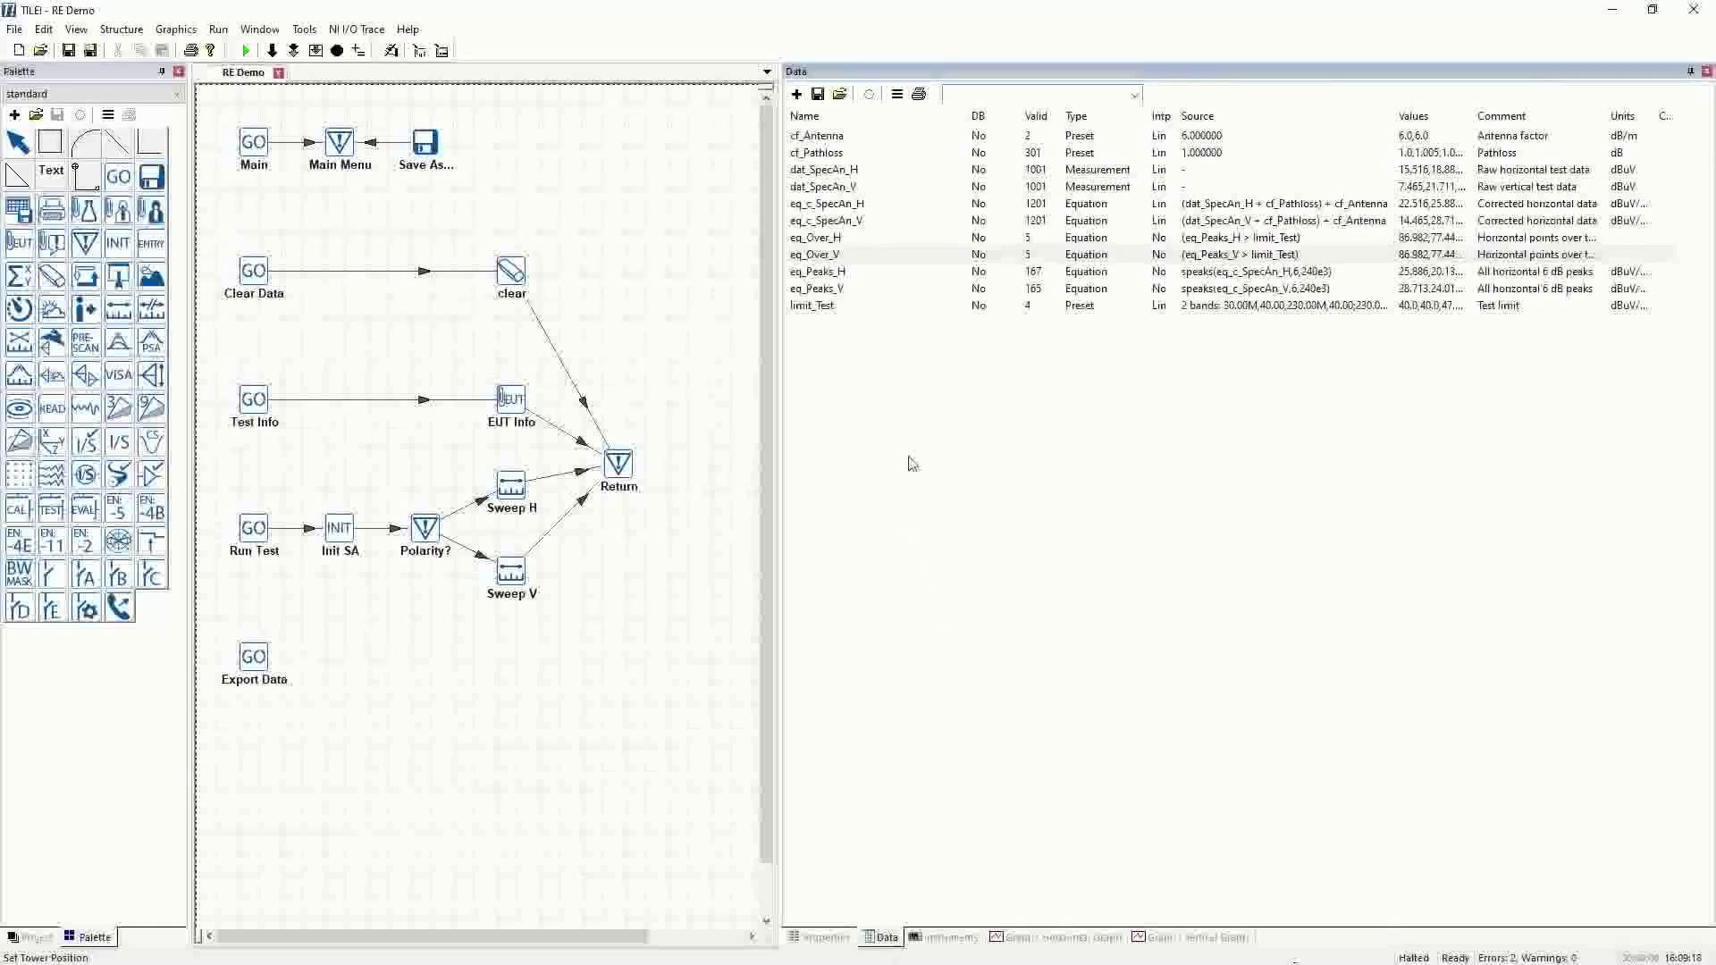
{"action": "left_click", "coordinate": [1039, 938]}
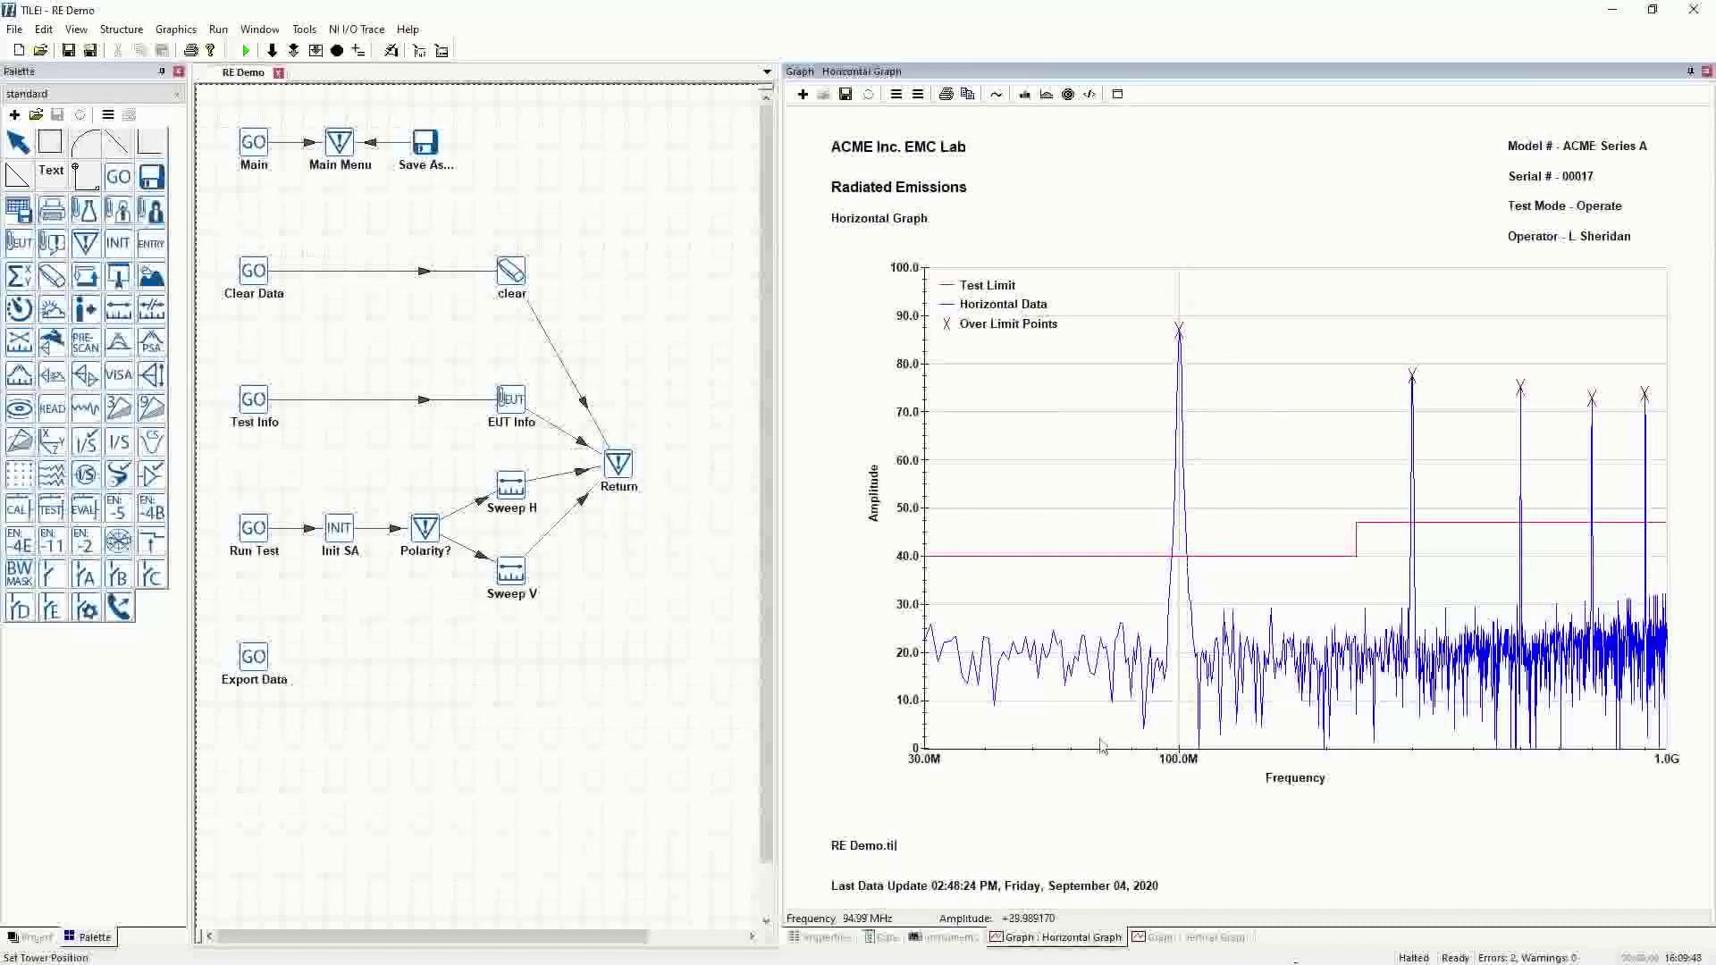
{"action": "left_click", "coordinate": [883, 937]}
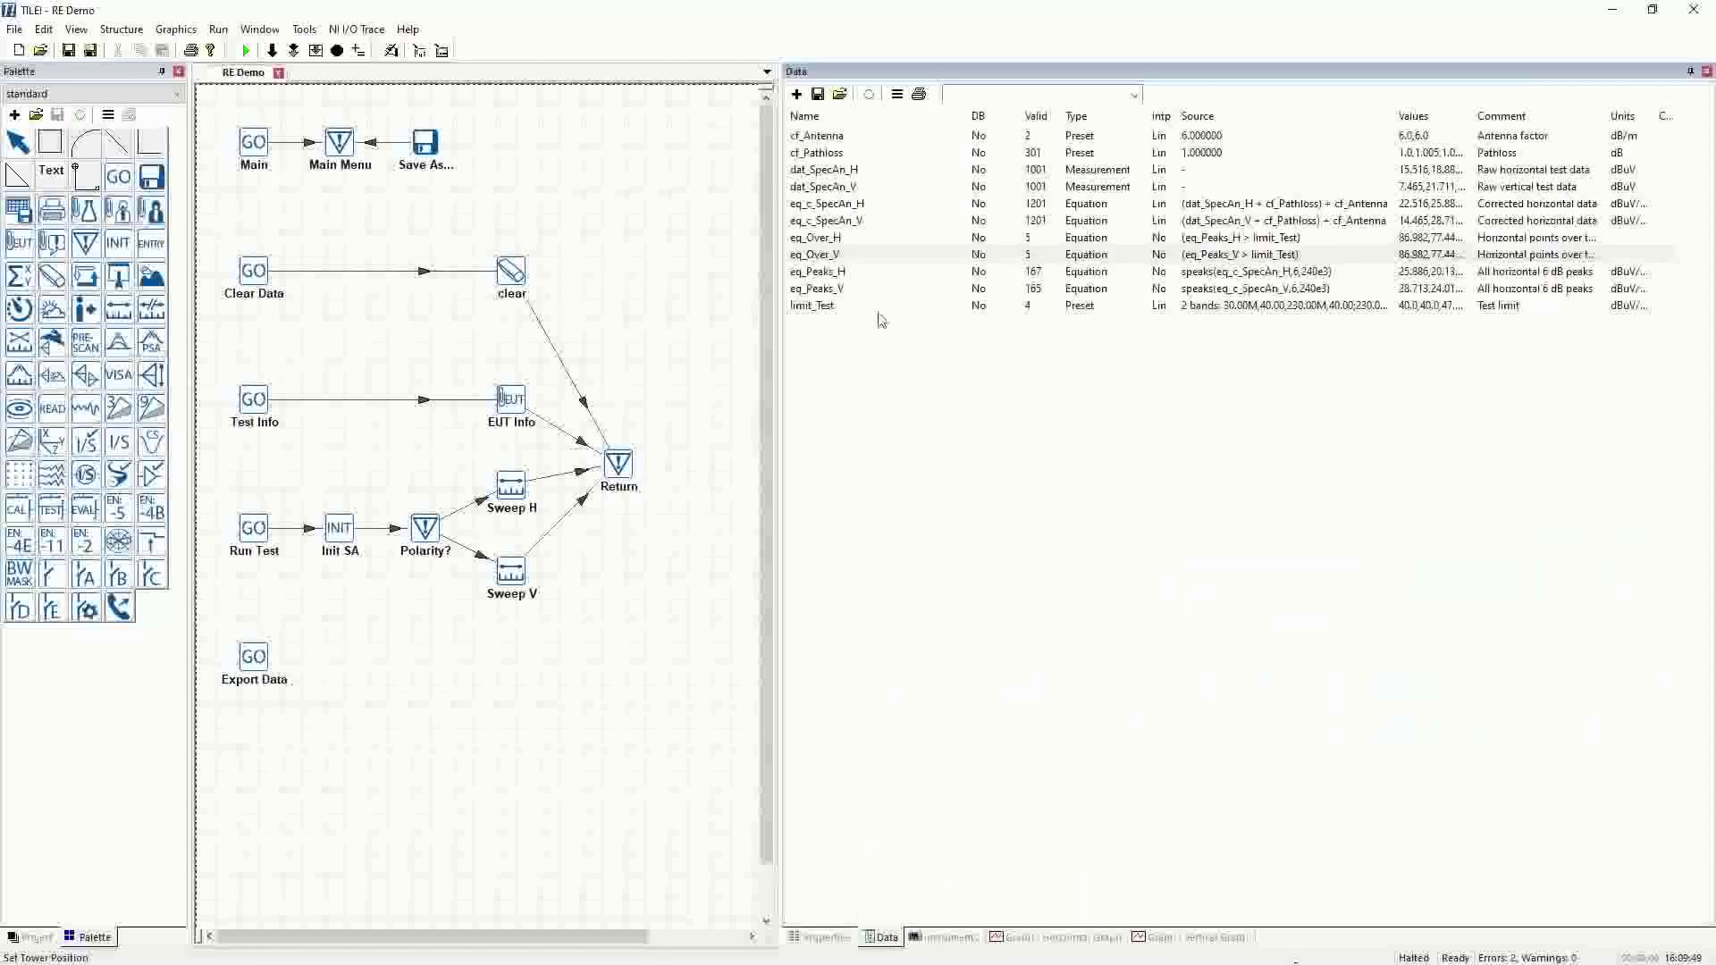
Step: Add data item eq_Margin_H, commented 'Horizontal margin to the limit' in dB, and view its source settings
{"action": "left_click", "coordinate": [796, 94]}
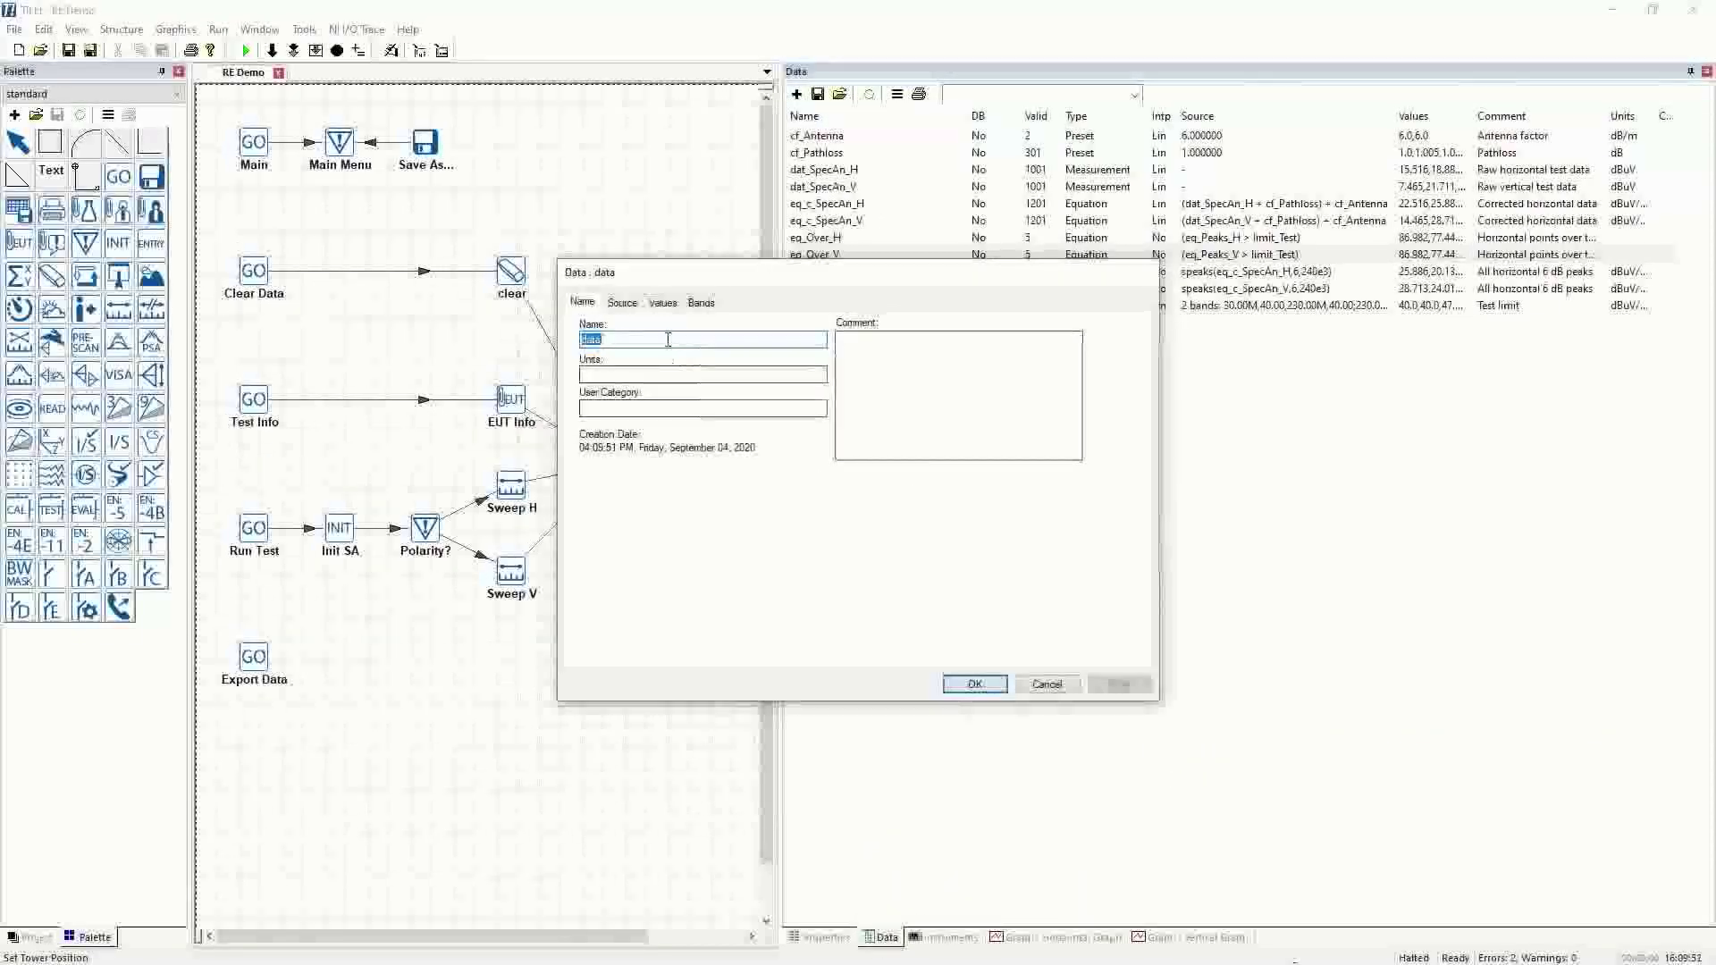
{"action": "type", "text": "eq_"}
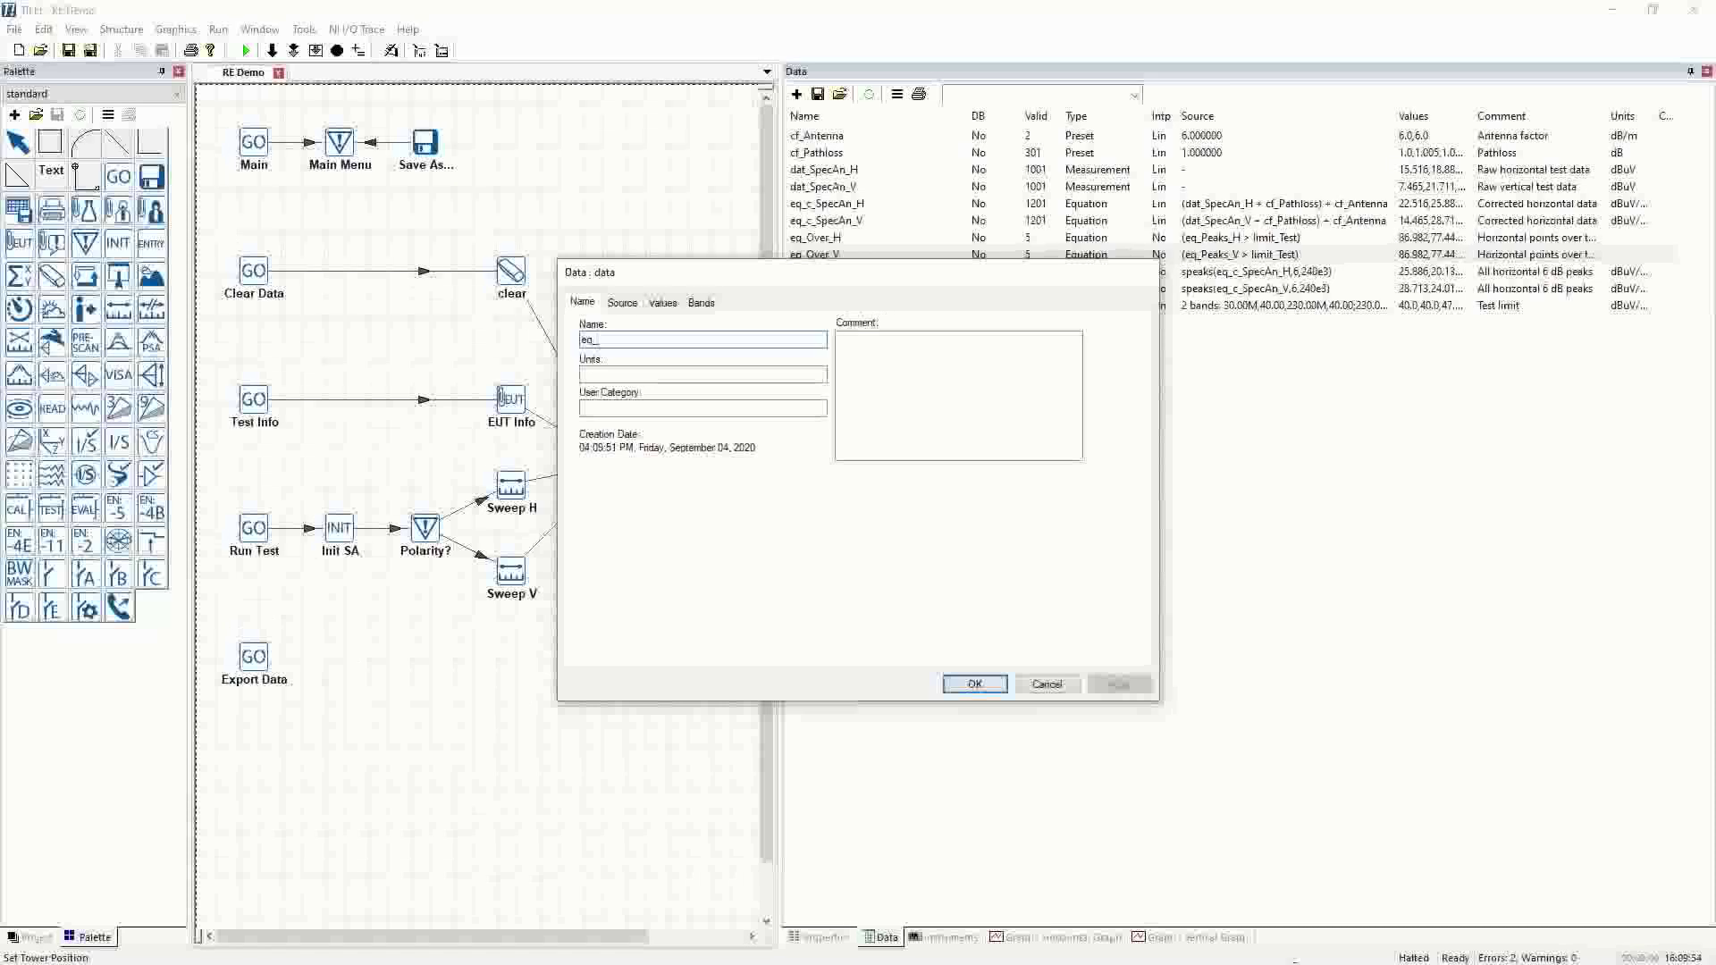
{"action": "type", "text": "Margin_H"}
{"action": "left_click", "coordinate": [892, 349]}
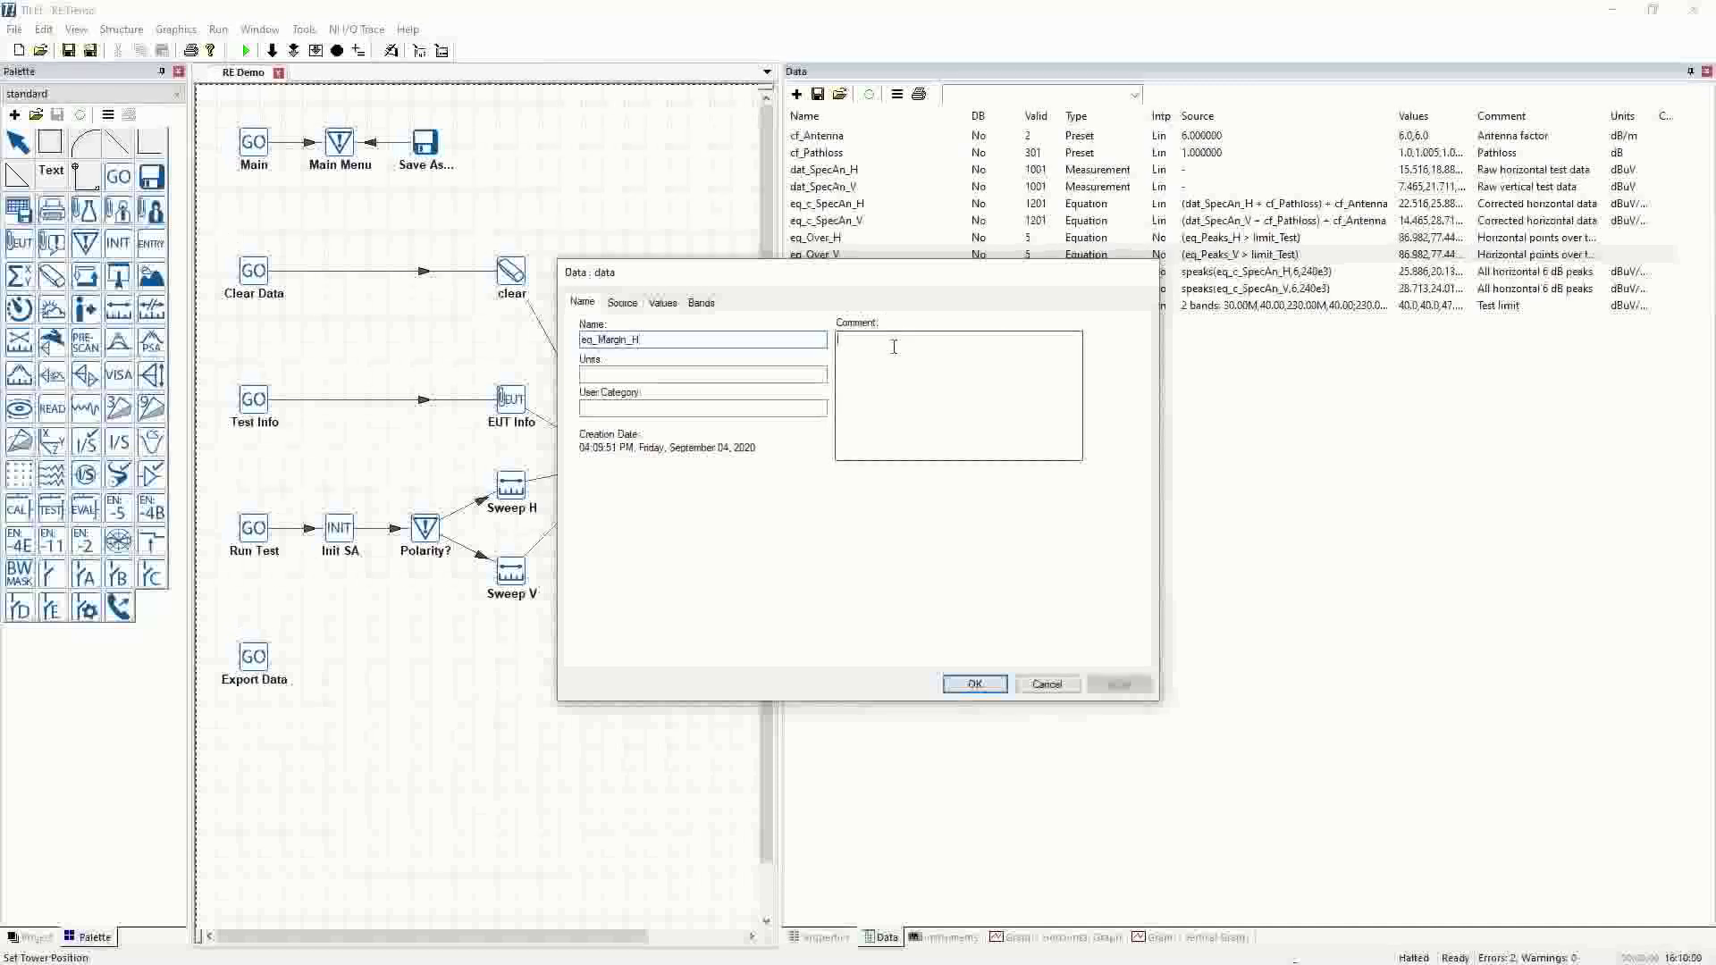
{"action": "type", "text": "Horizont"}
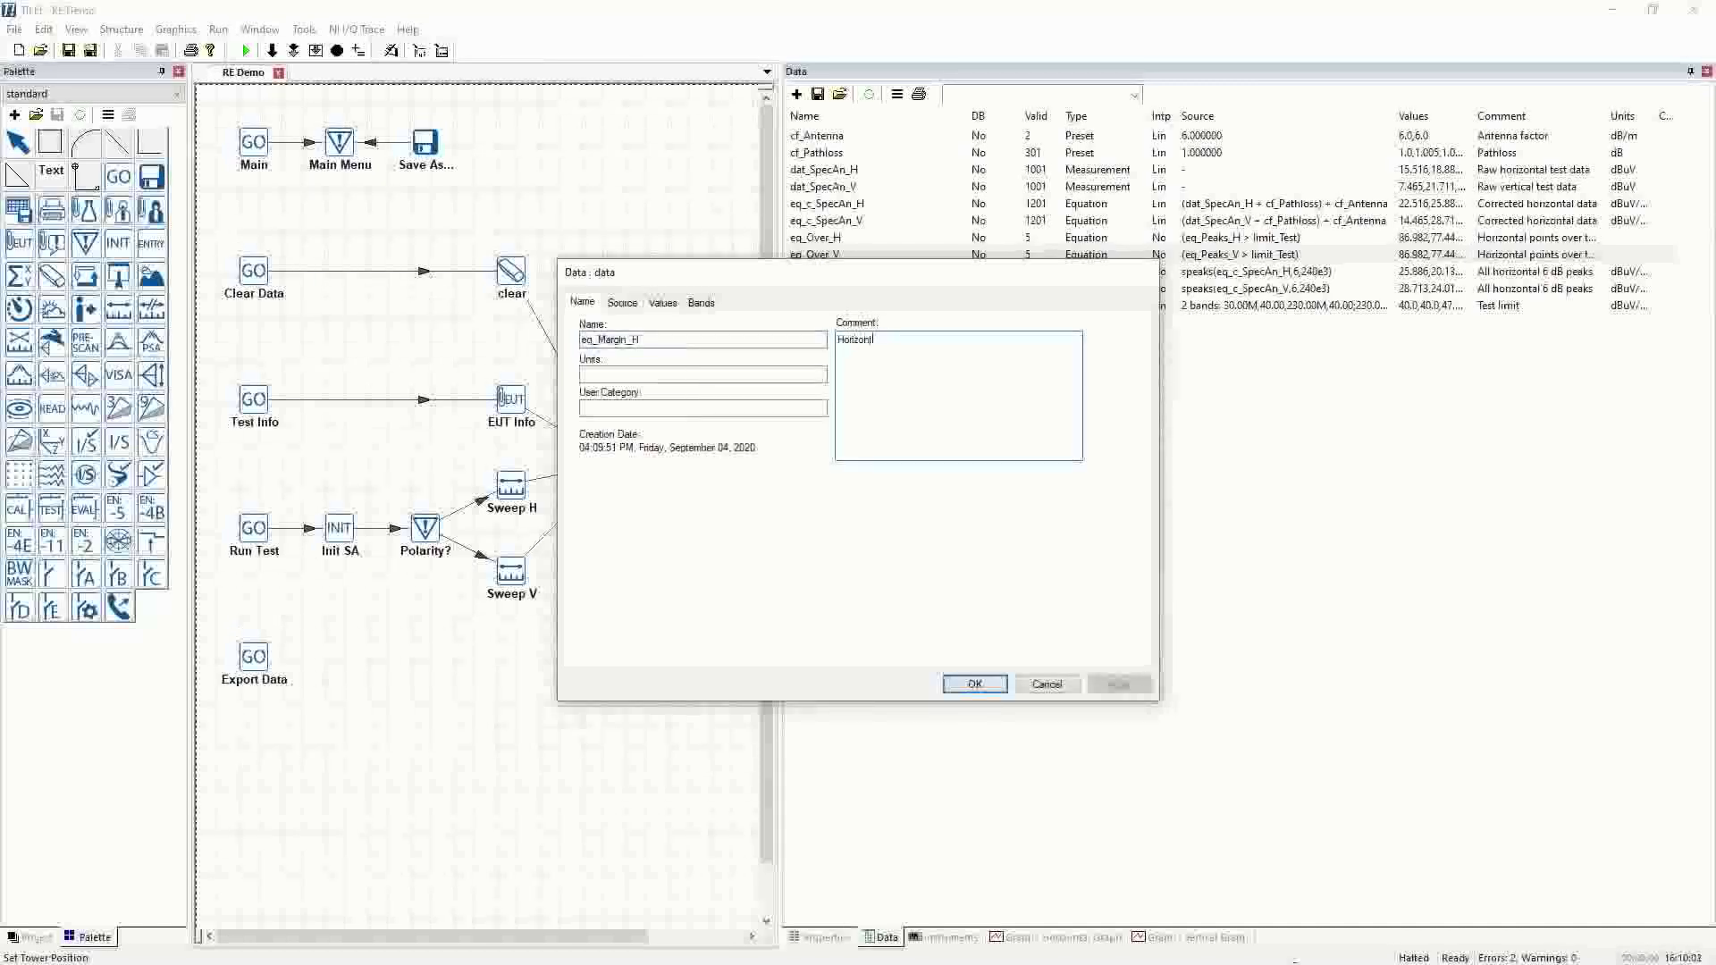
{"action": "type", "text": "al margin to the limit"}
{"action": "left_click", "coordinate": [598, 376]}
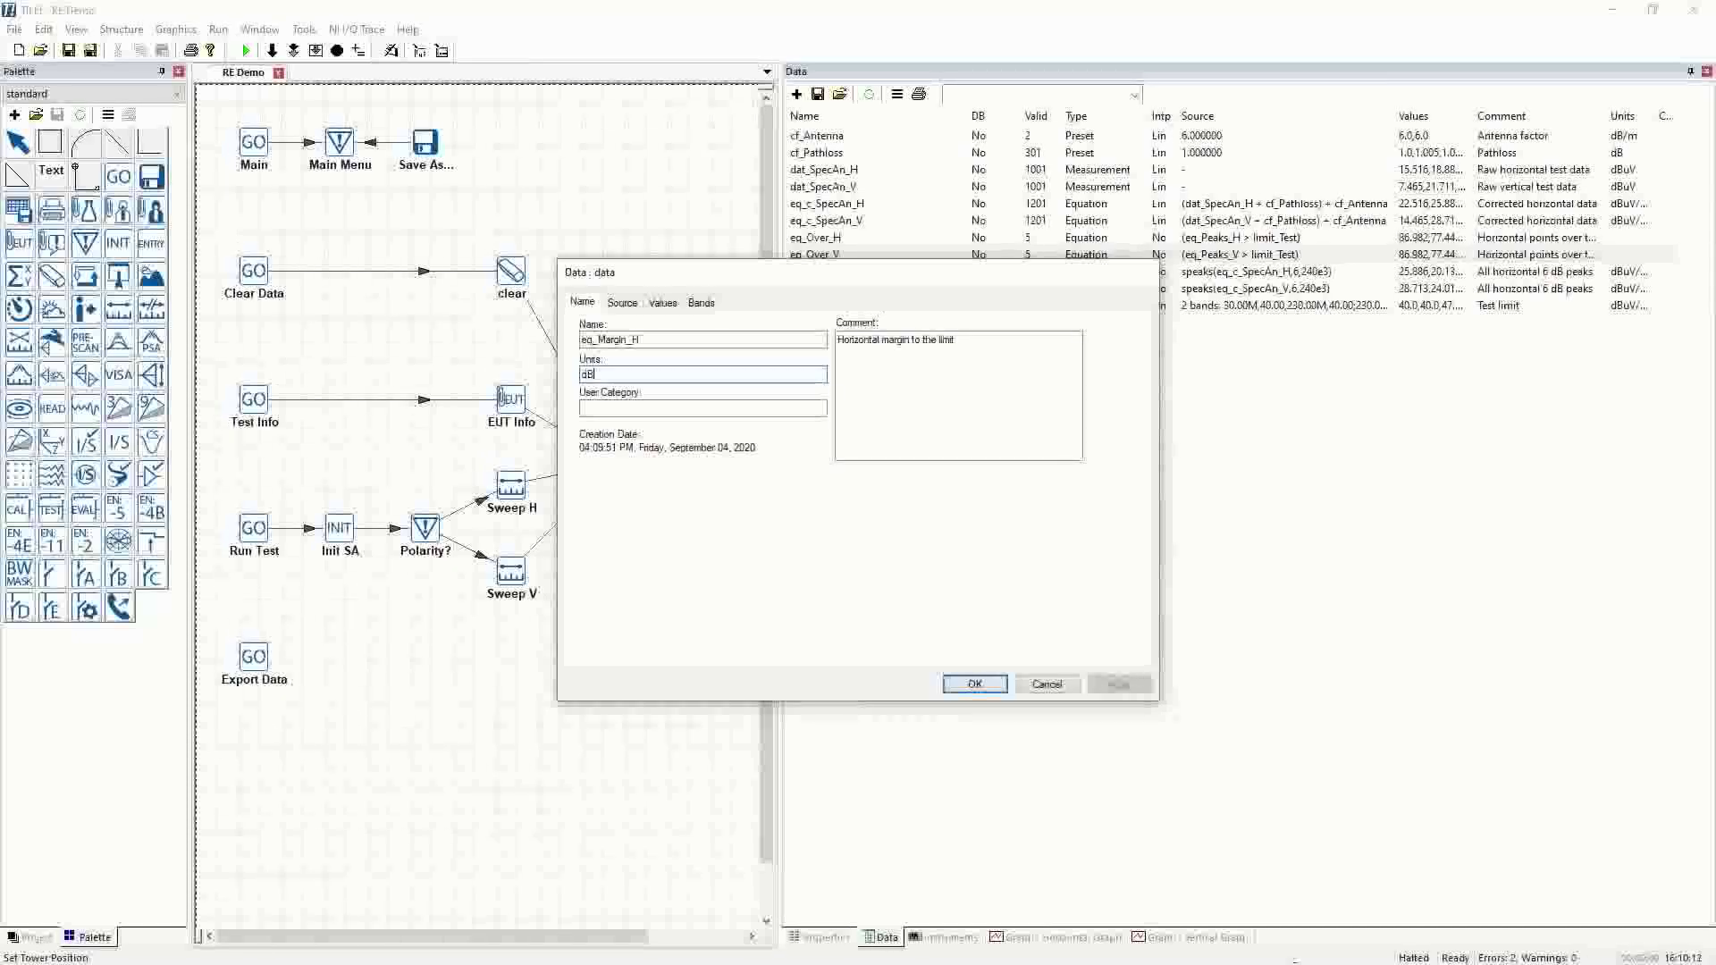
{"action": "left_click", "coordinate": [622, 302]}
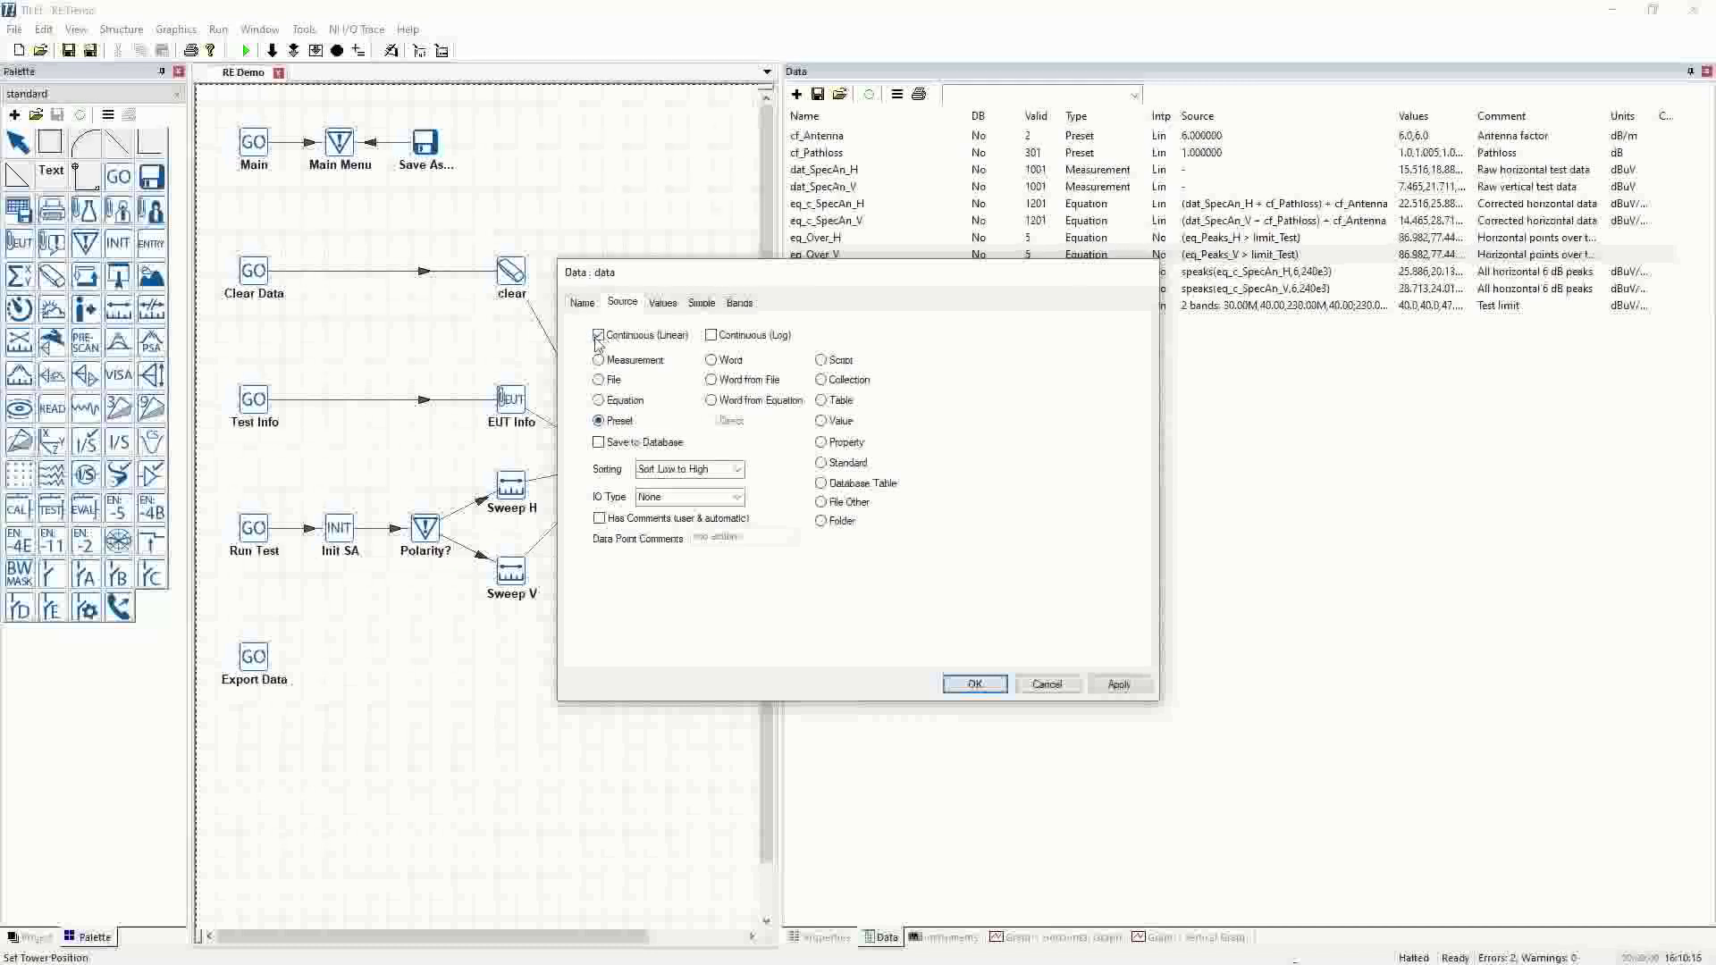
Step: Make eq_Margin_H an Equation source computing (eq_Over_H - limit_Test) and add it to the list
{"action": "left_click", "coordinate": [599, 401]}
{"action": "left_click", "coordinate": [706, 302]}
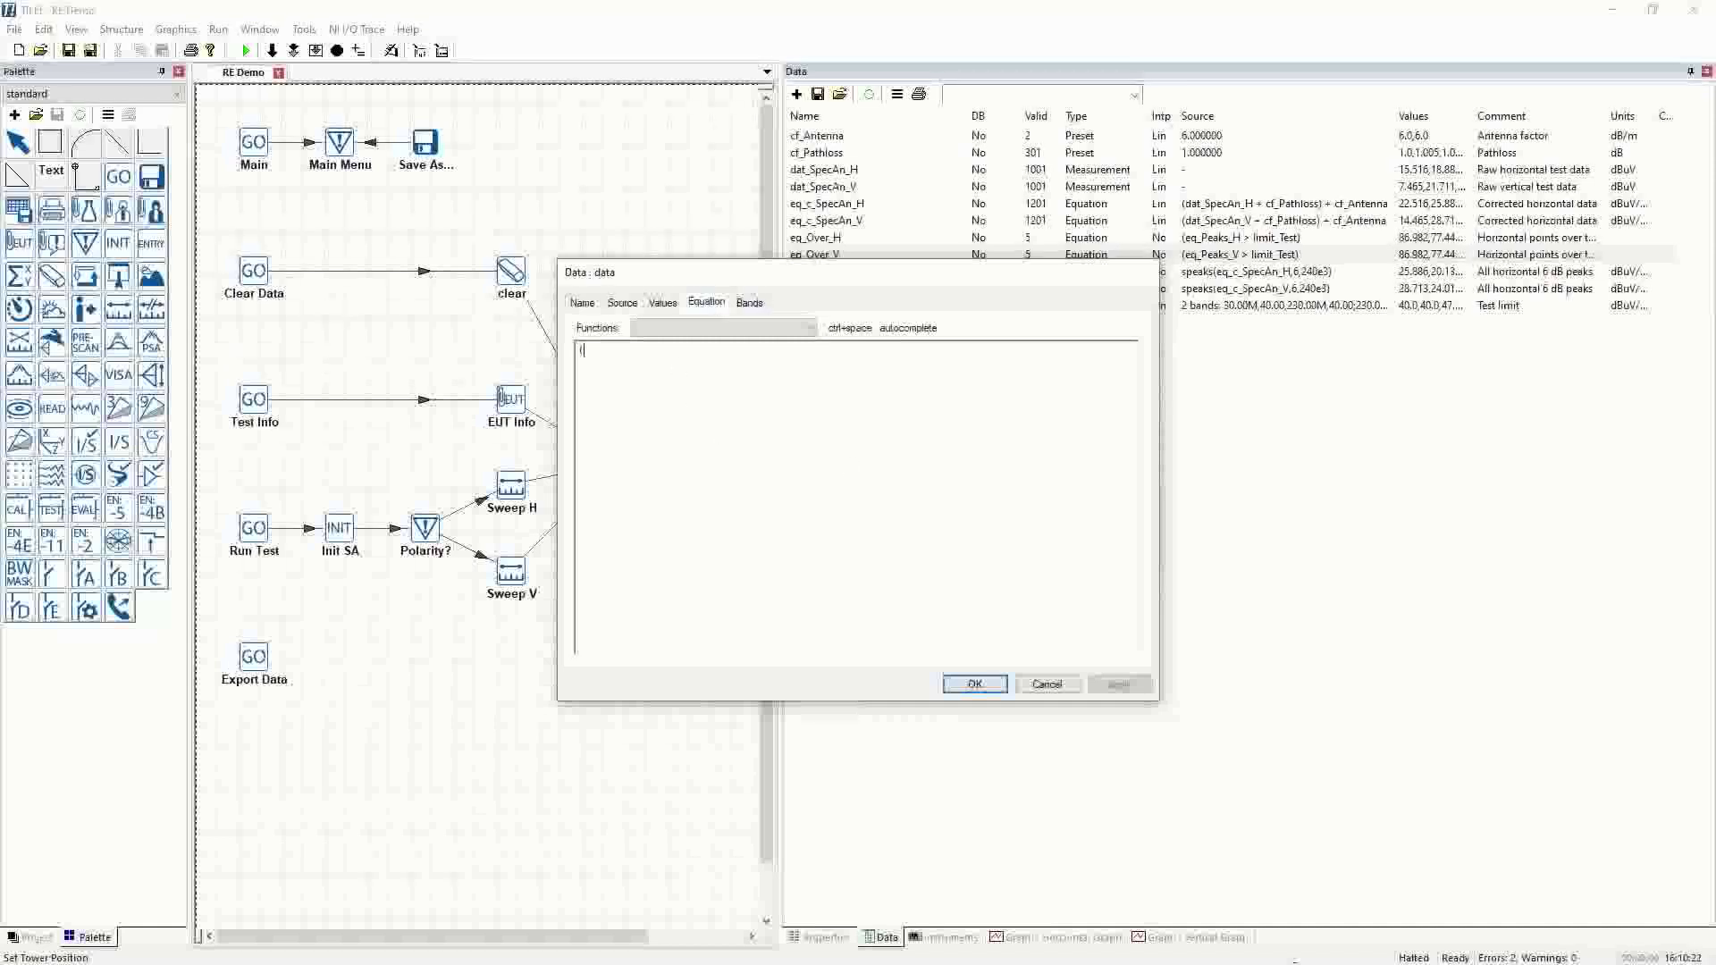
{"action": "type", "text": "(eq"}
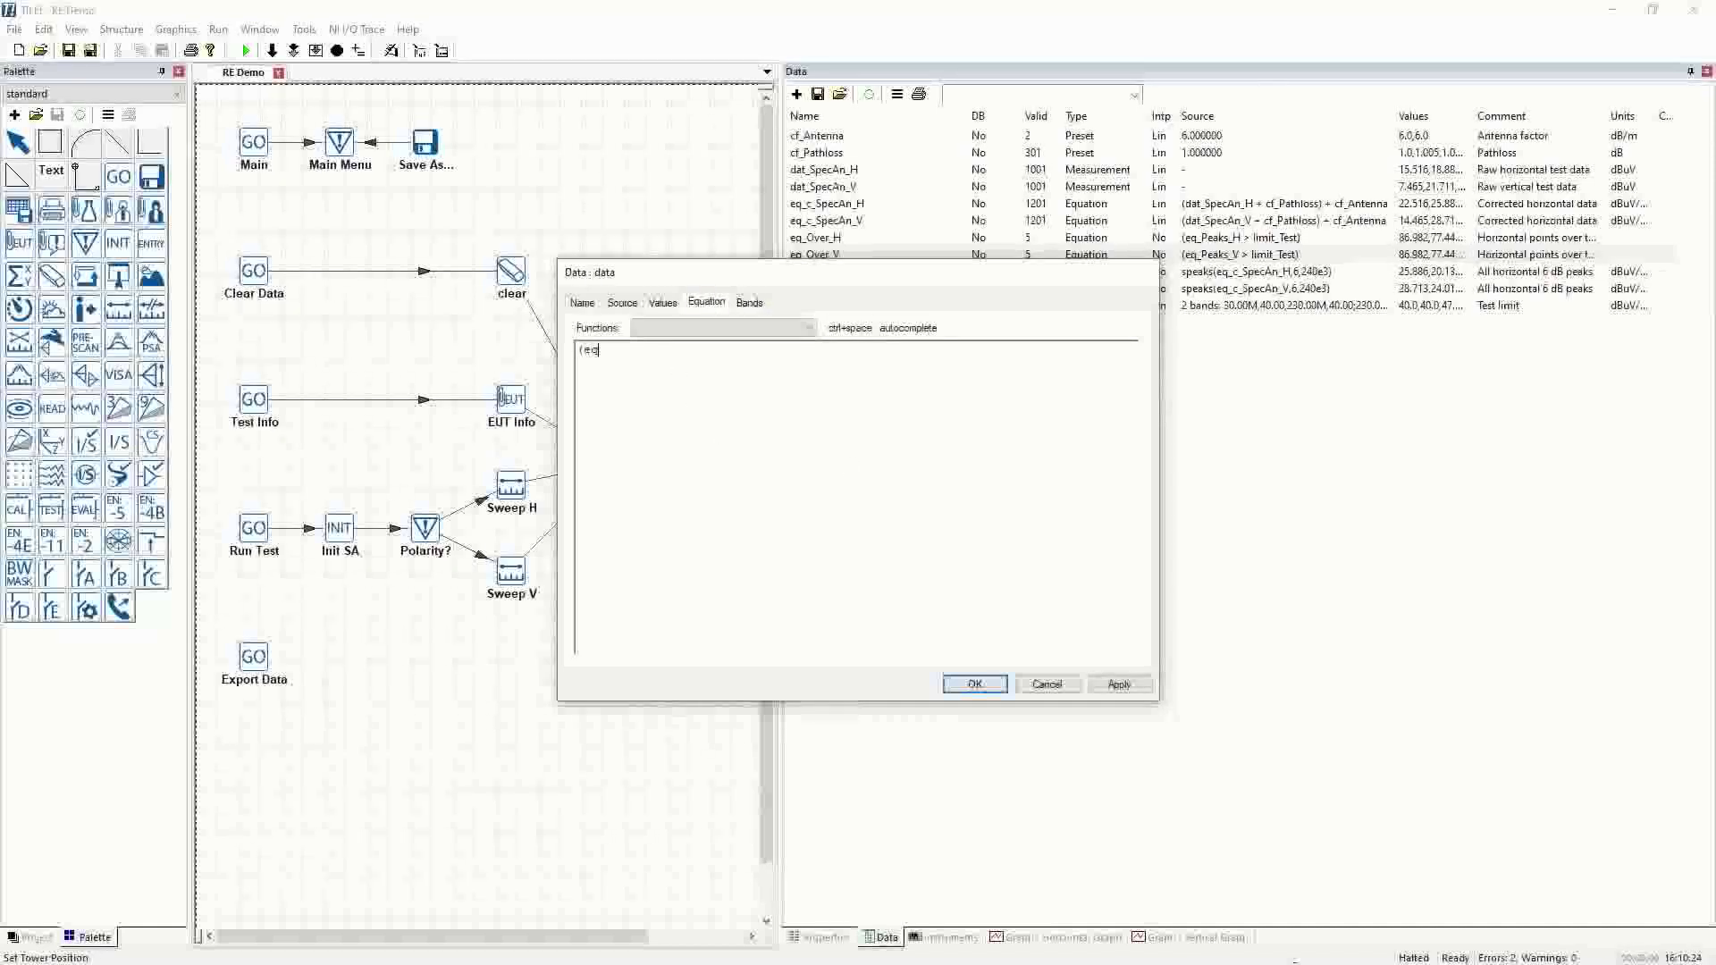
{"action": "type", "text": "_Over_H - limit_test"}
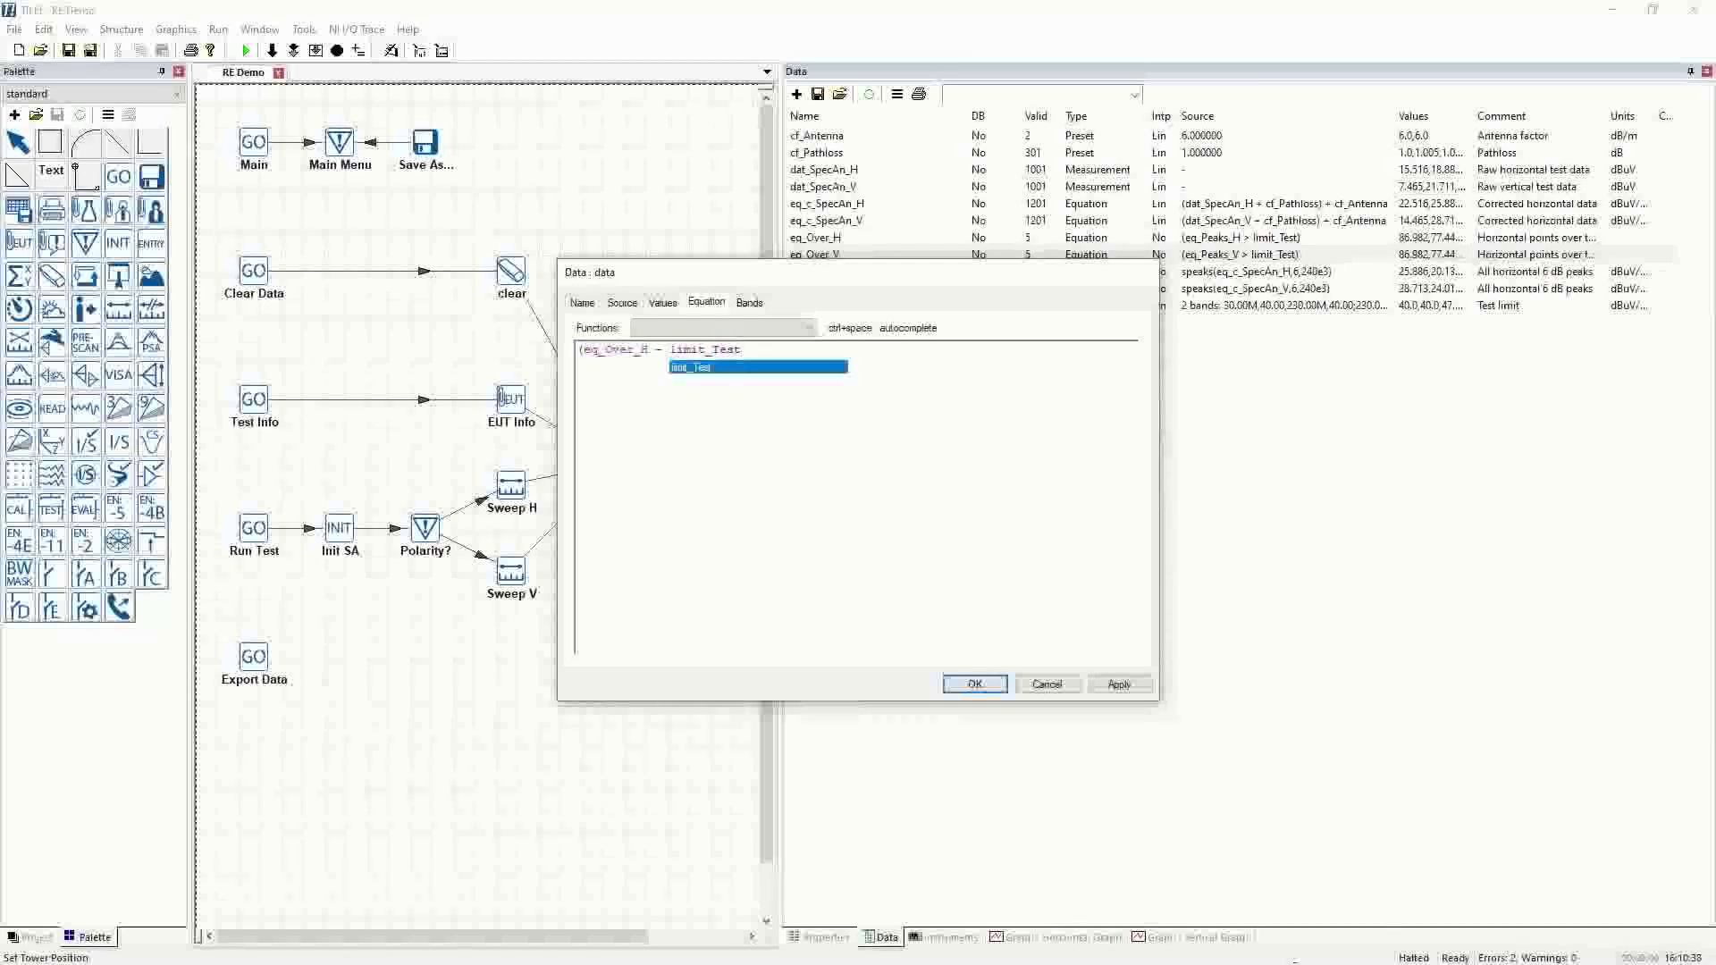
{"action": "type", "text": ")"}
{"action": "left_click", "coordinate": [984, 644]}
{"action": "left_click", "coordinate": [975, 684]}
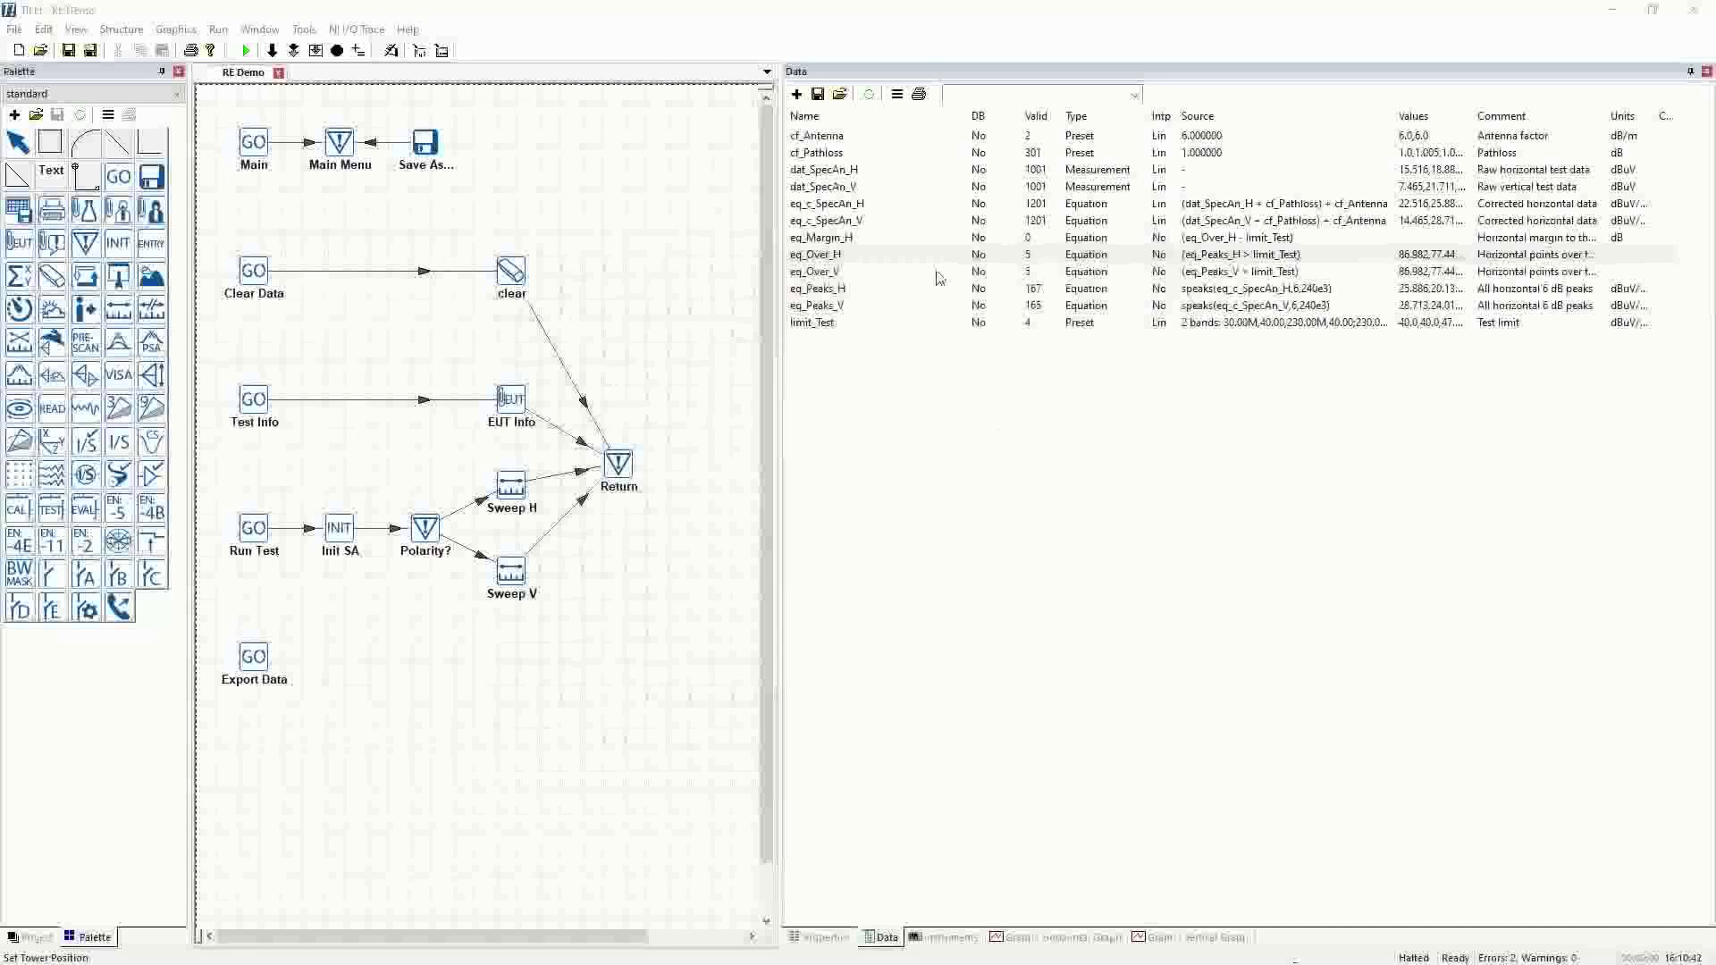
Step: Evaluate eq_Margin_H and review its five margin values, the first 46.88 dB at 99.84 MHz
{"action": "left_click", "coordinate": [851, 240]}
{"action": "right_click", "coordinate": [852, 240]}
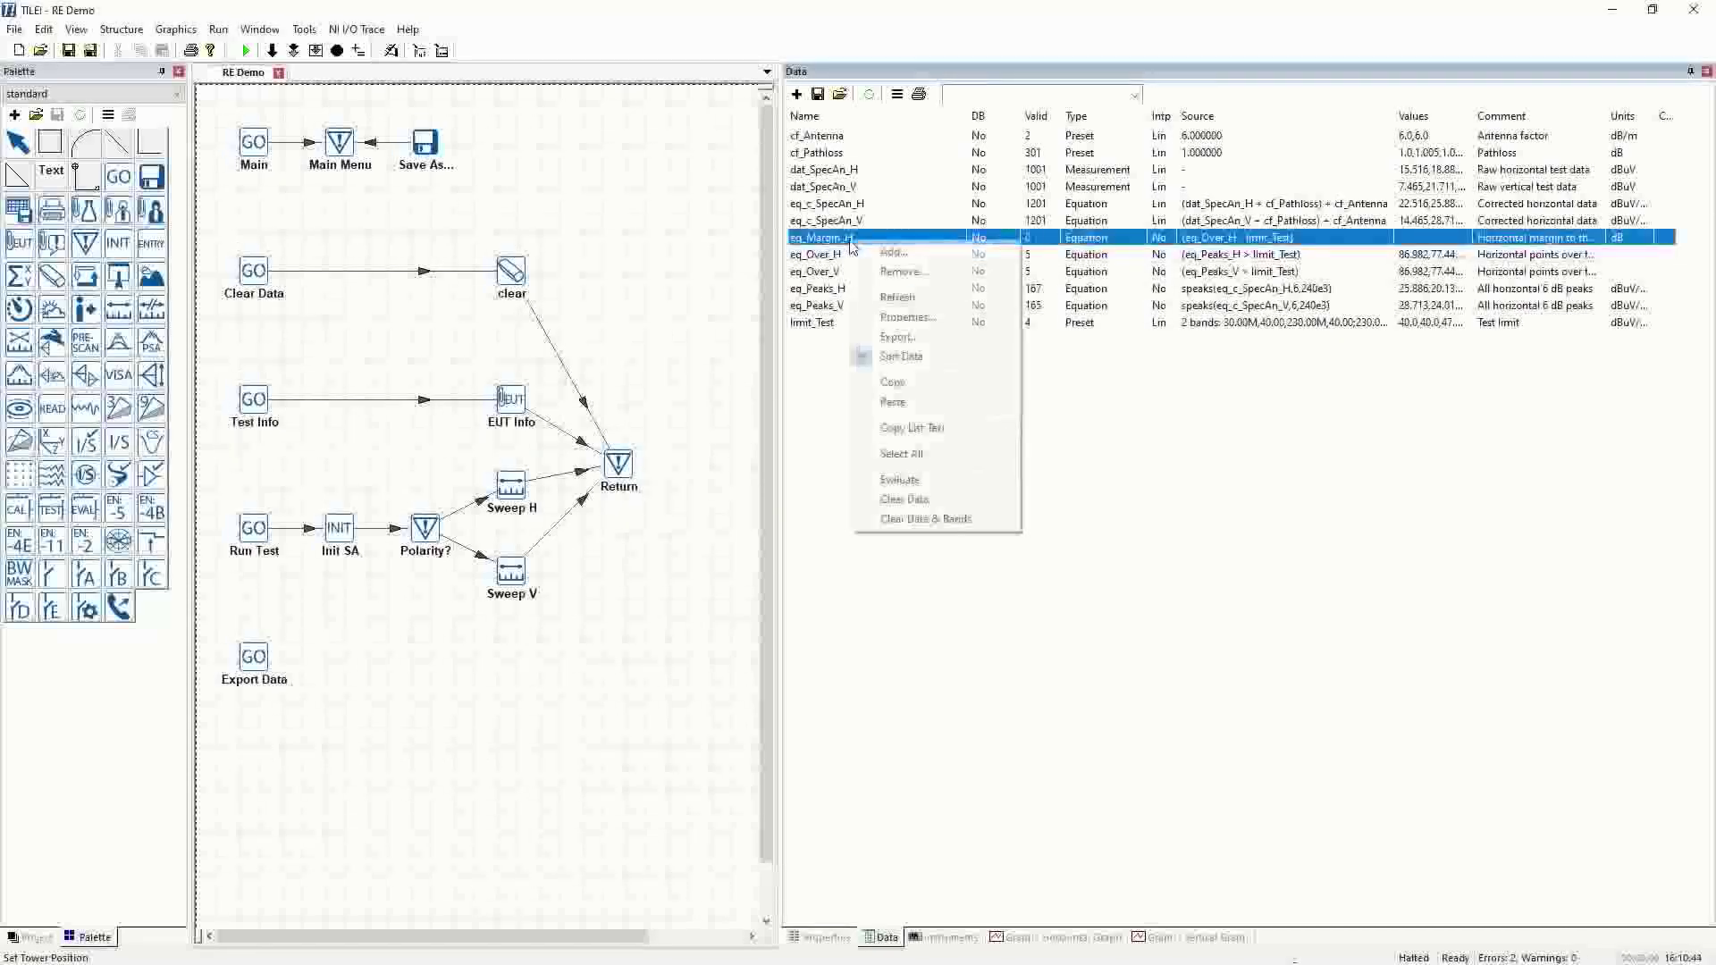
{"action": "left_click", "coordinate": [898, 480]}
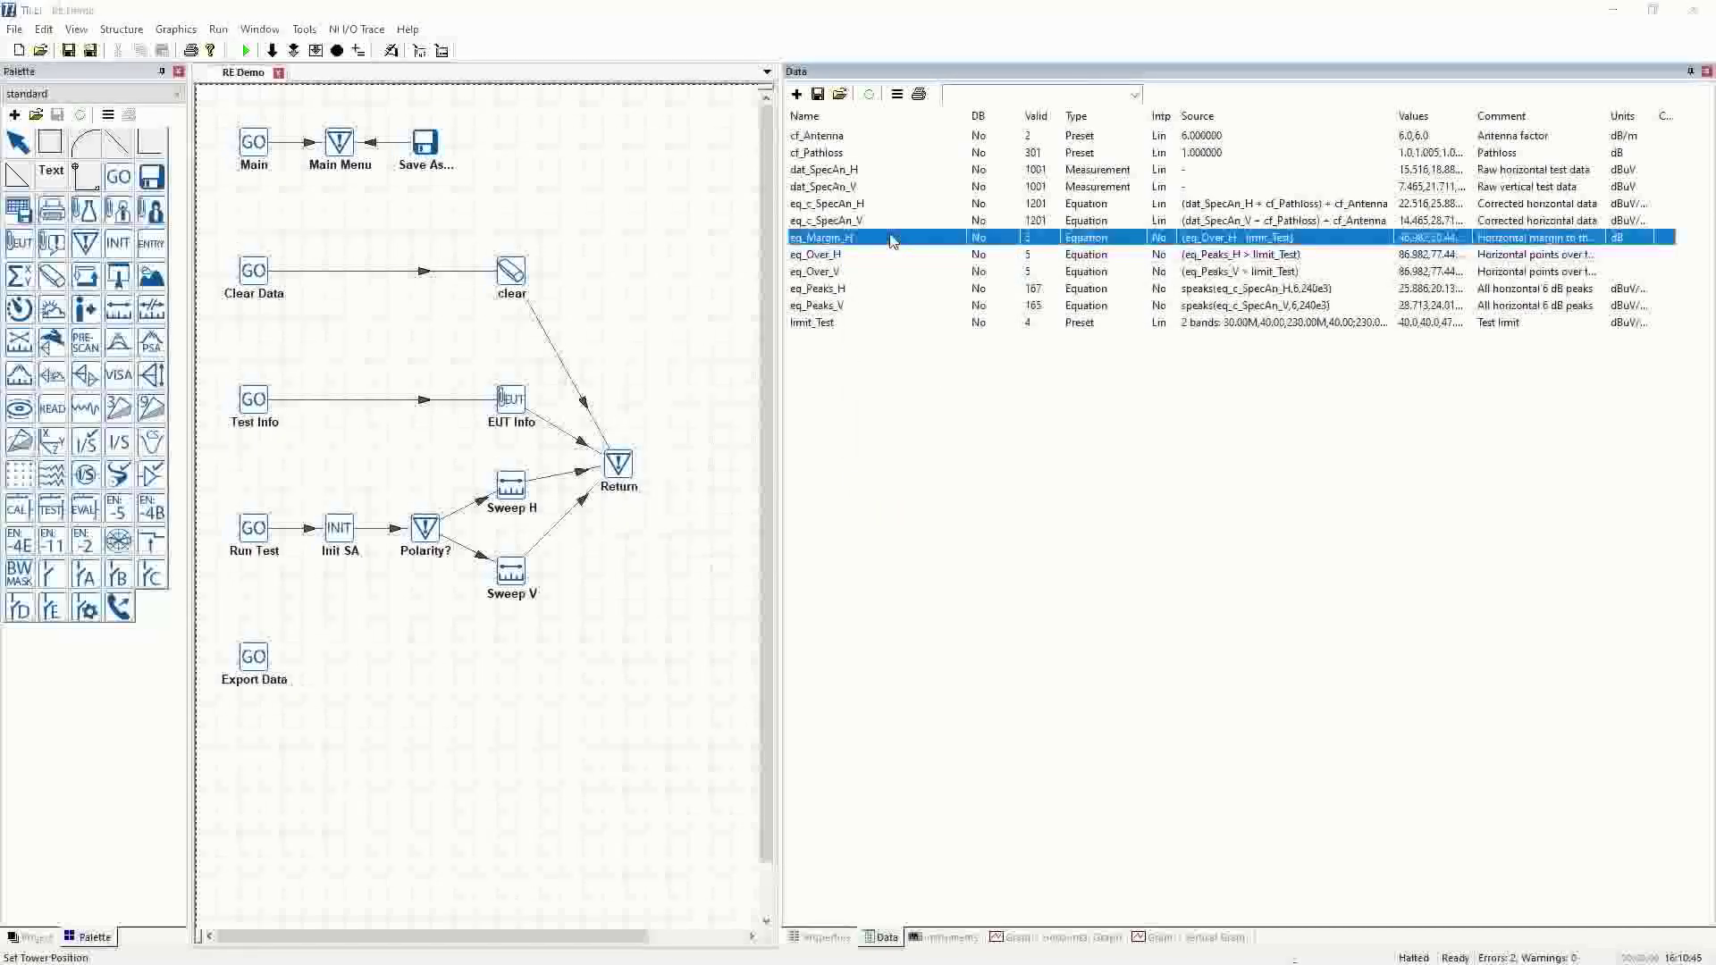
{"action": "double_click", "coordinate": [893, 240]}
{"action": "left_click", "coordinate": [663, 302]}
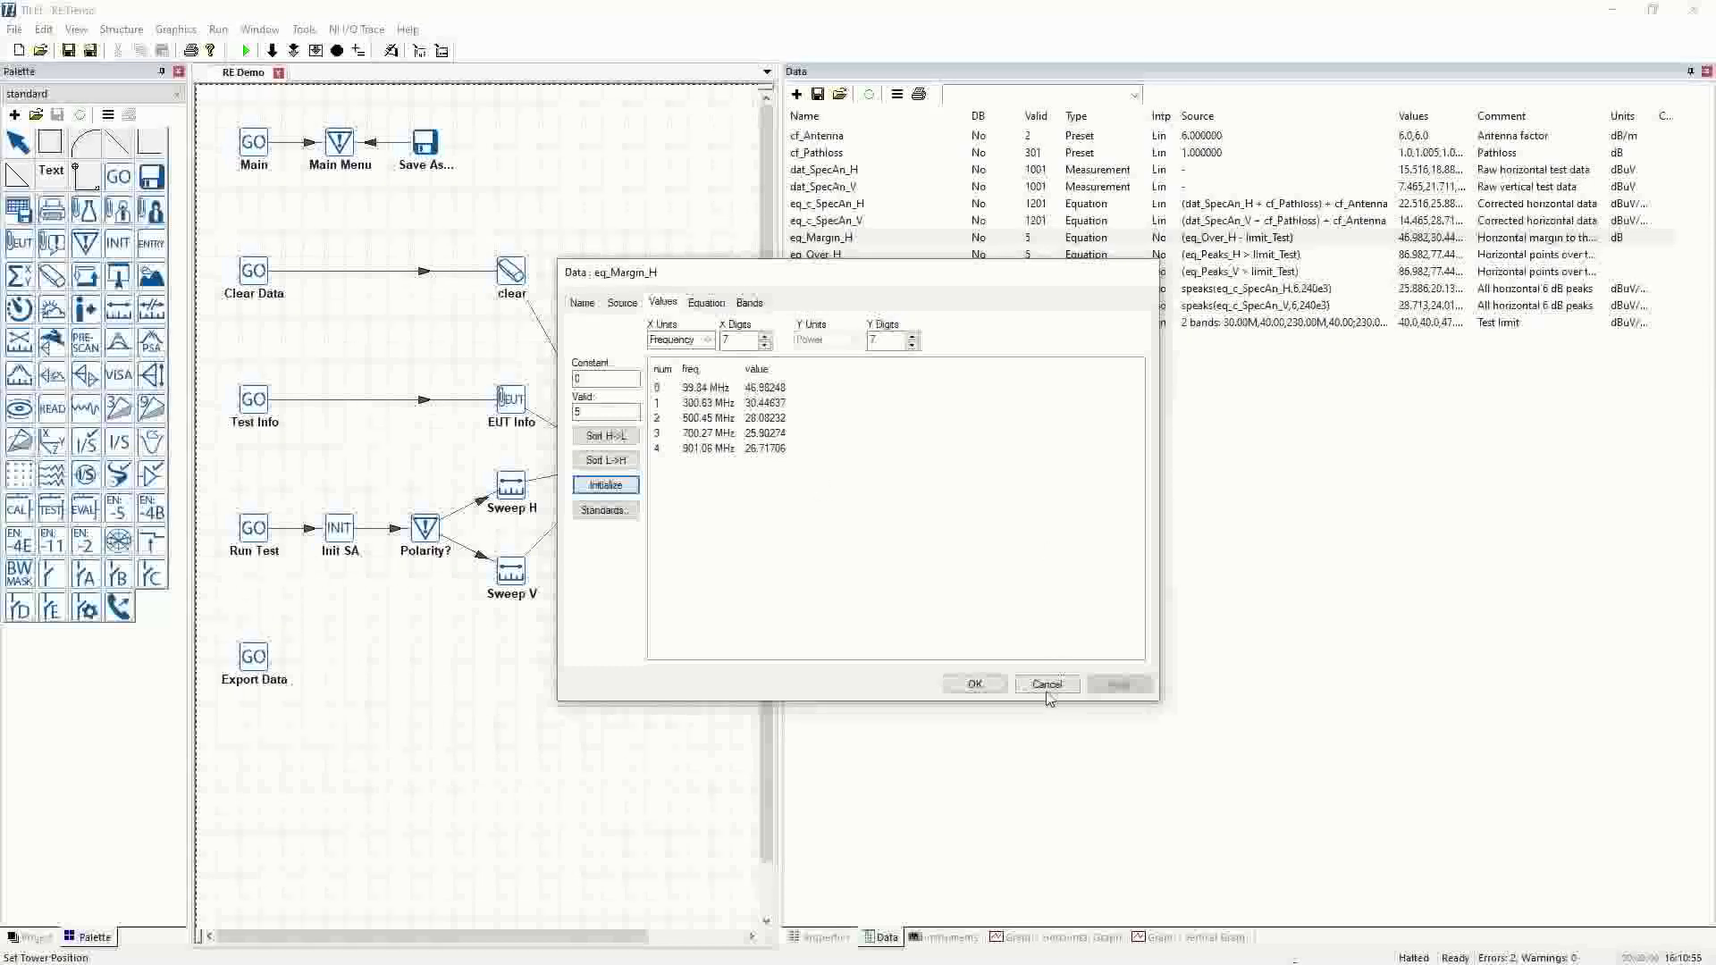
{"action": "left_click", "coordinate": [974, 684]}
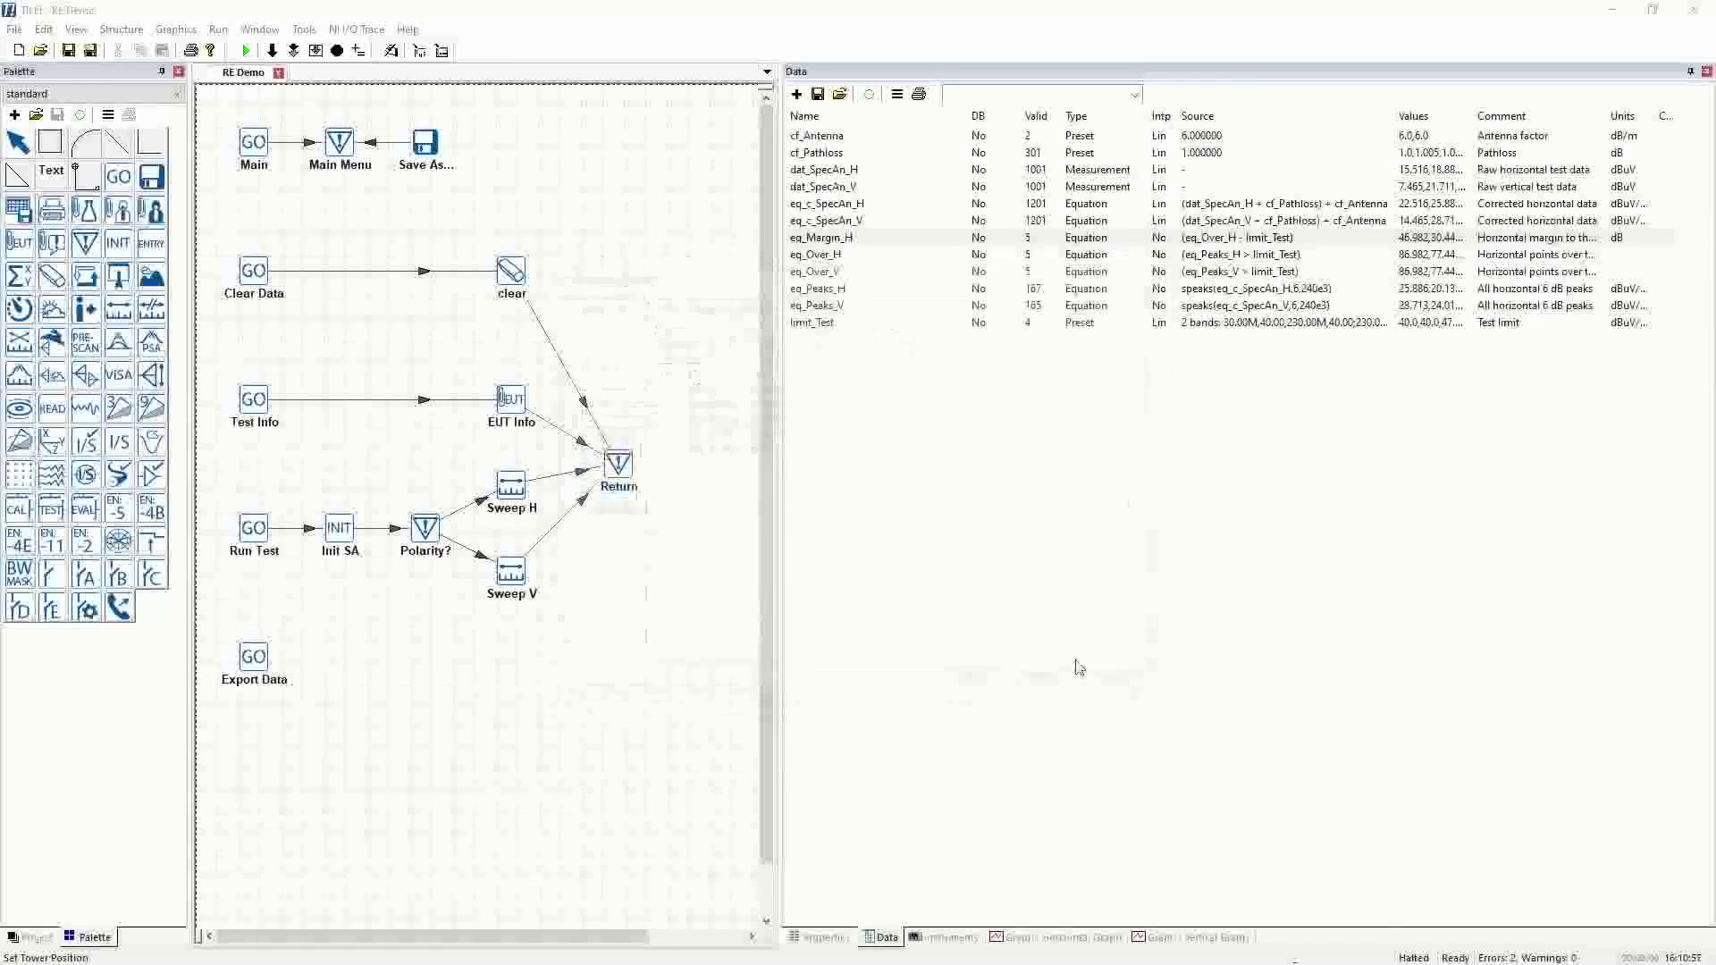
Step: Copy the eq_Margin_H data item
{"action": "right_click", "coordinate": [864, 243]}
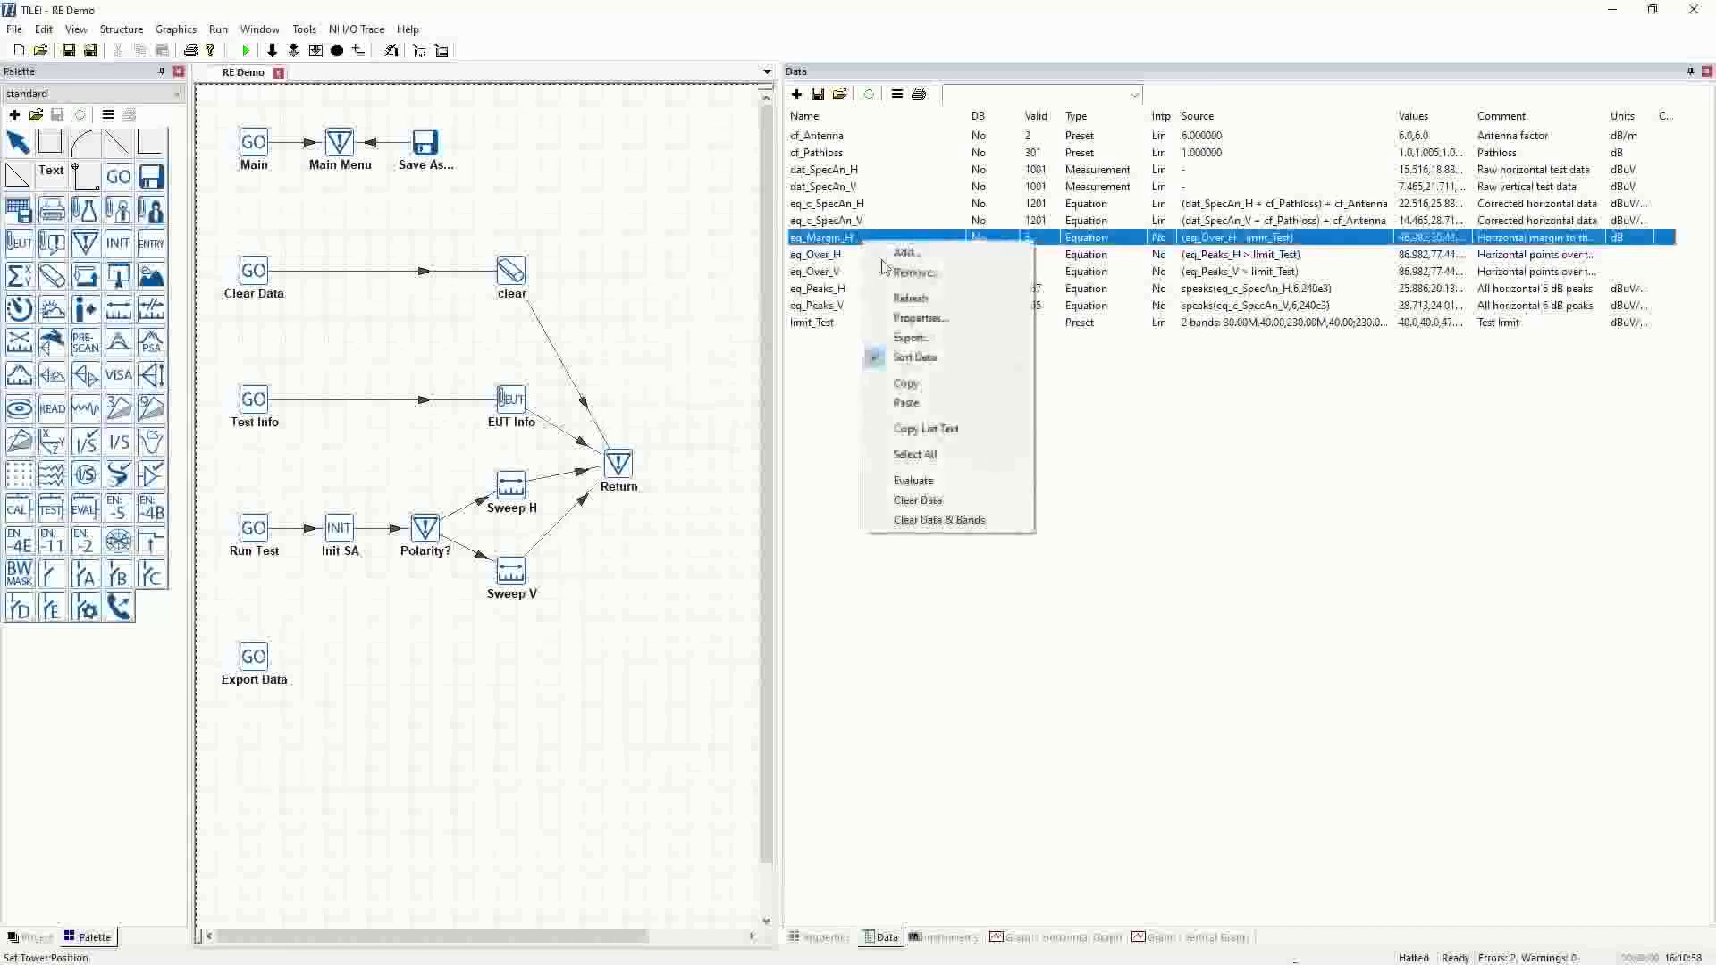
{"action": "left_click", "coordinate": [929, 407]}
{"action": "right_click", "coordinate": [919, 234]}
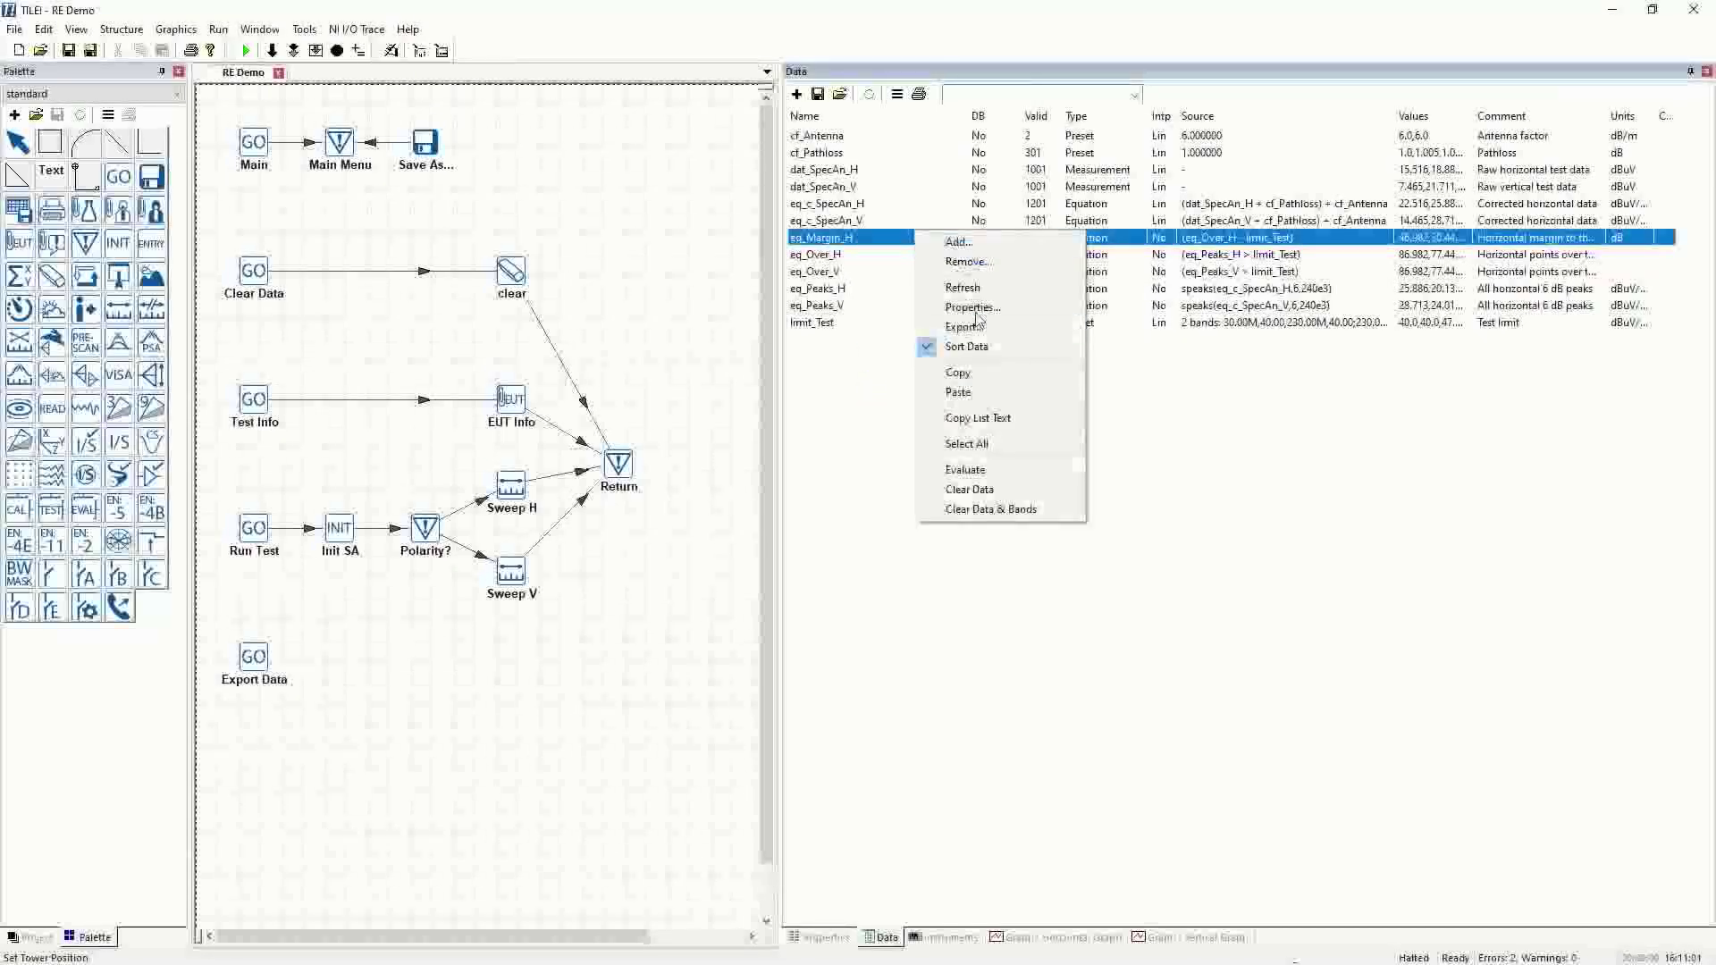
Step: Paste eq_Margin_H and rework the copy into eq_Margin_V: (eq_Over_V - limit_Test), 'Vertical margin to the limit'
{"action": "left_click", "coordinate": [978, 395]}
{"action": "double_click", "coordinate": [885, 257]}
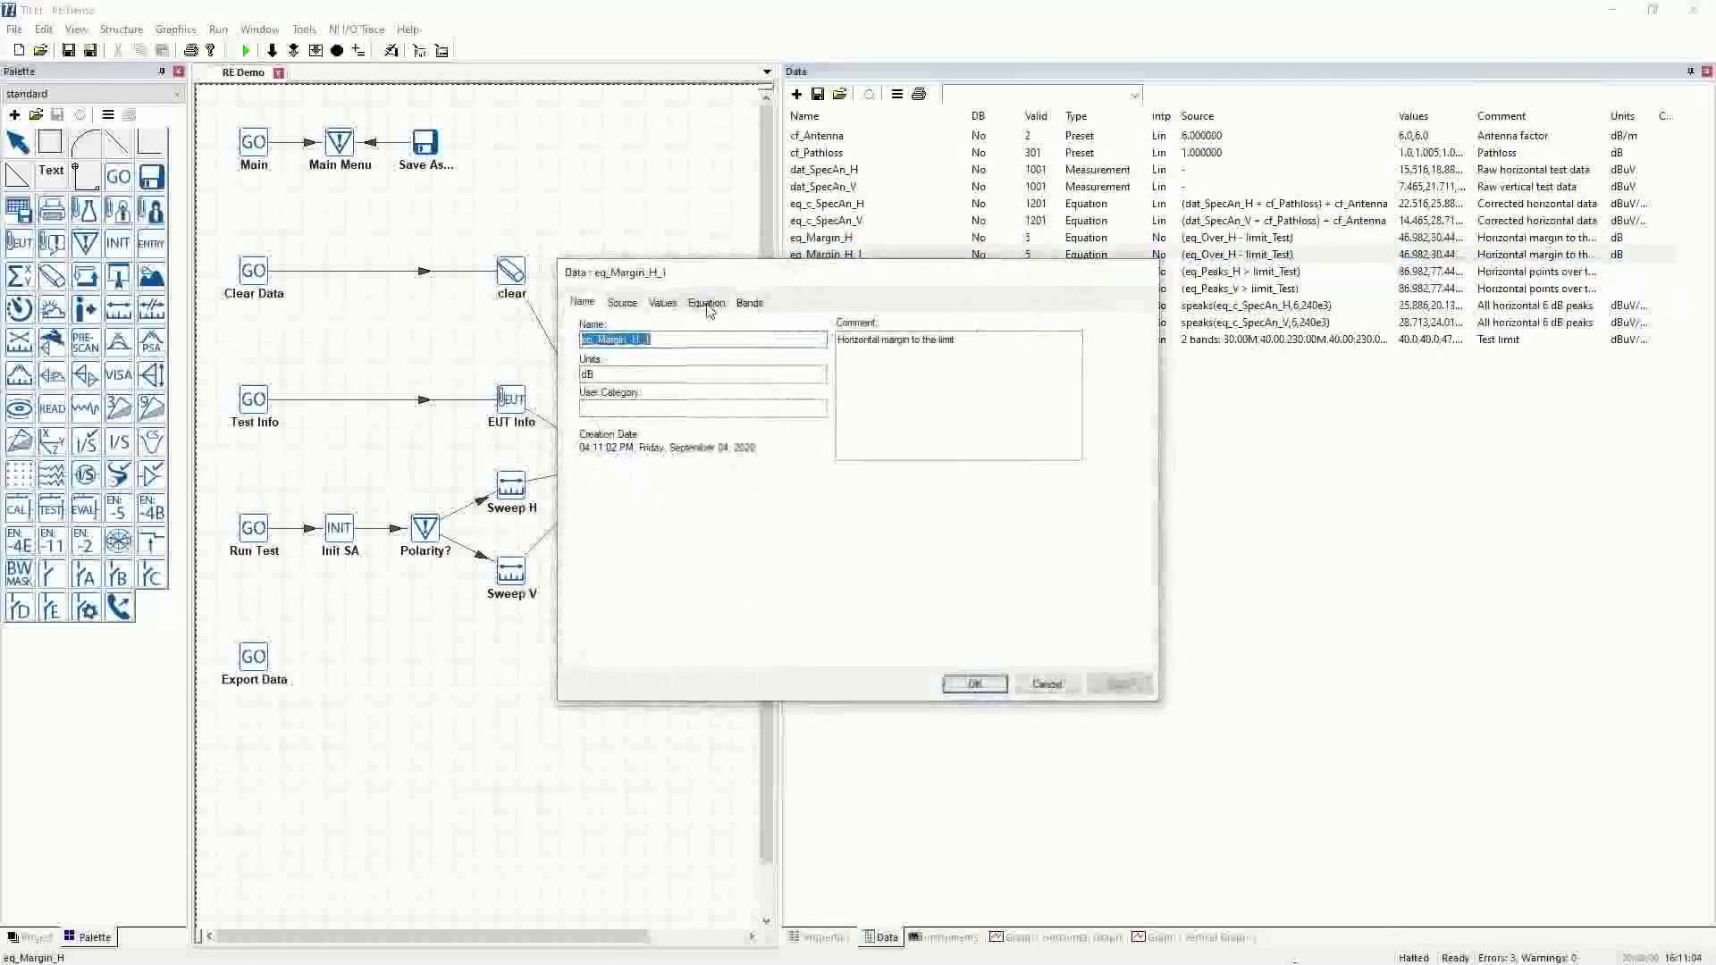
{"action": "left_click_drag", "start_coordinate": [630, 341], "coordinate": [690, 344]}
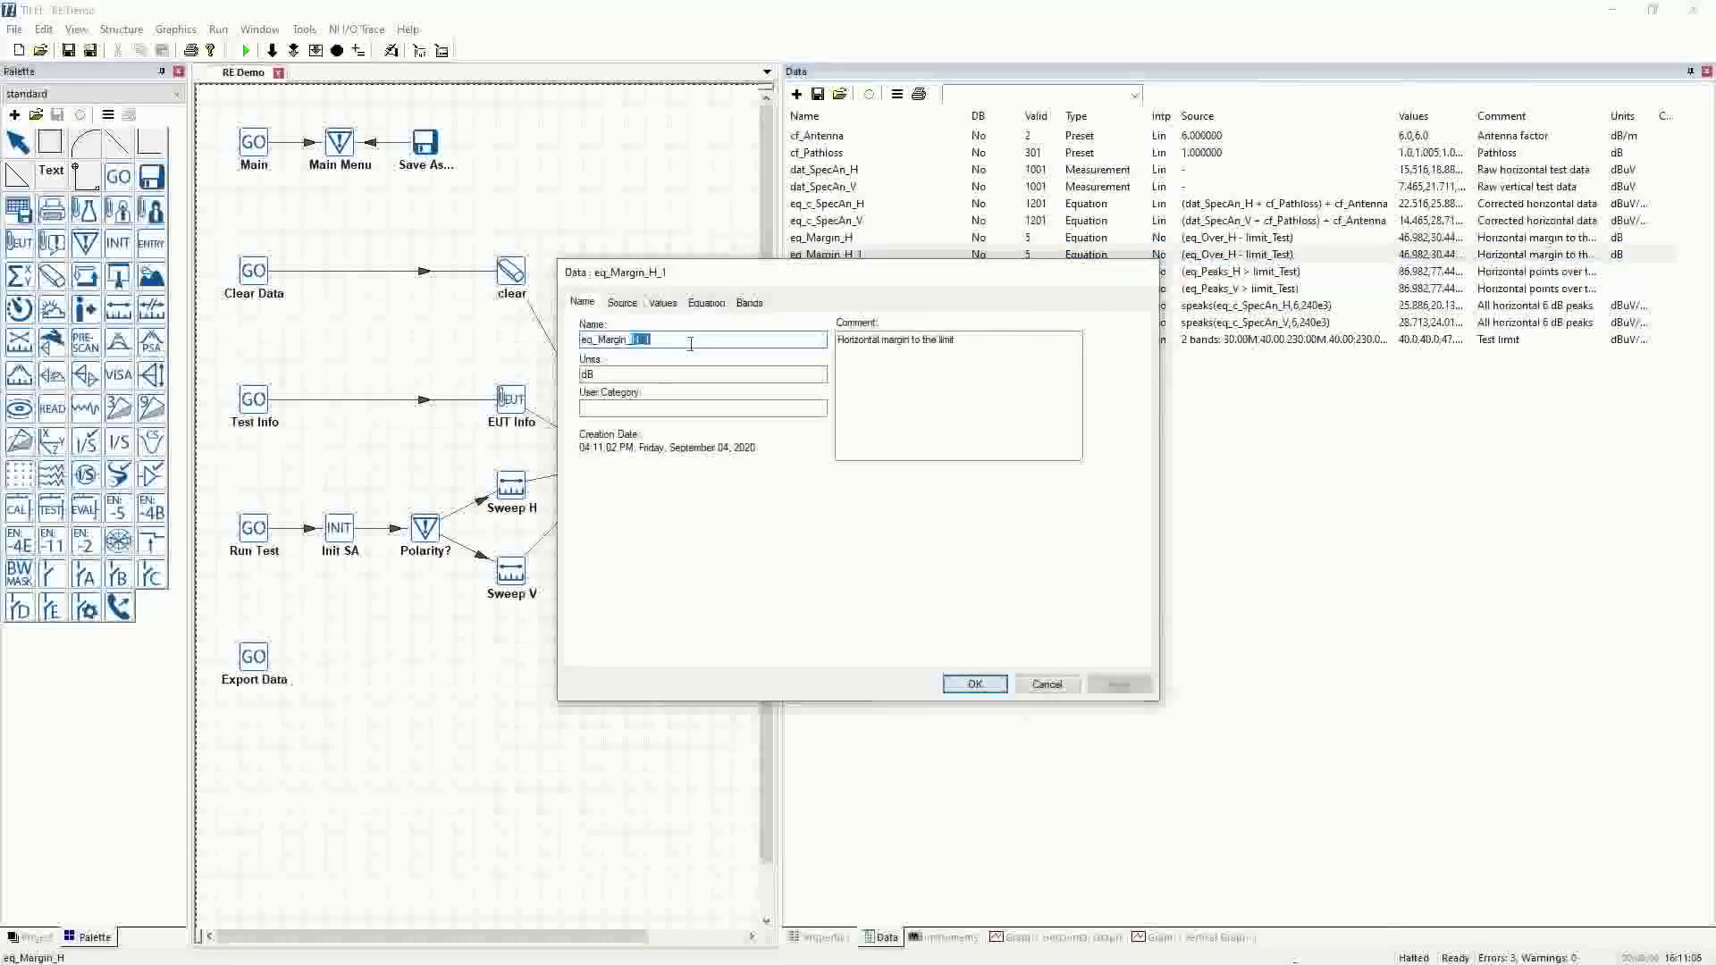
{"action": "left_click", "coordinate": [706, 303]}
{"action": "left_click_drag", "start_coordinate": [641, 349], "coordinate": [649, 348]}
{"action": "type", "text": "V"}
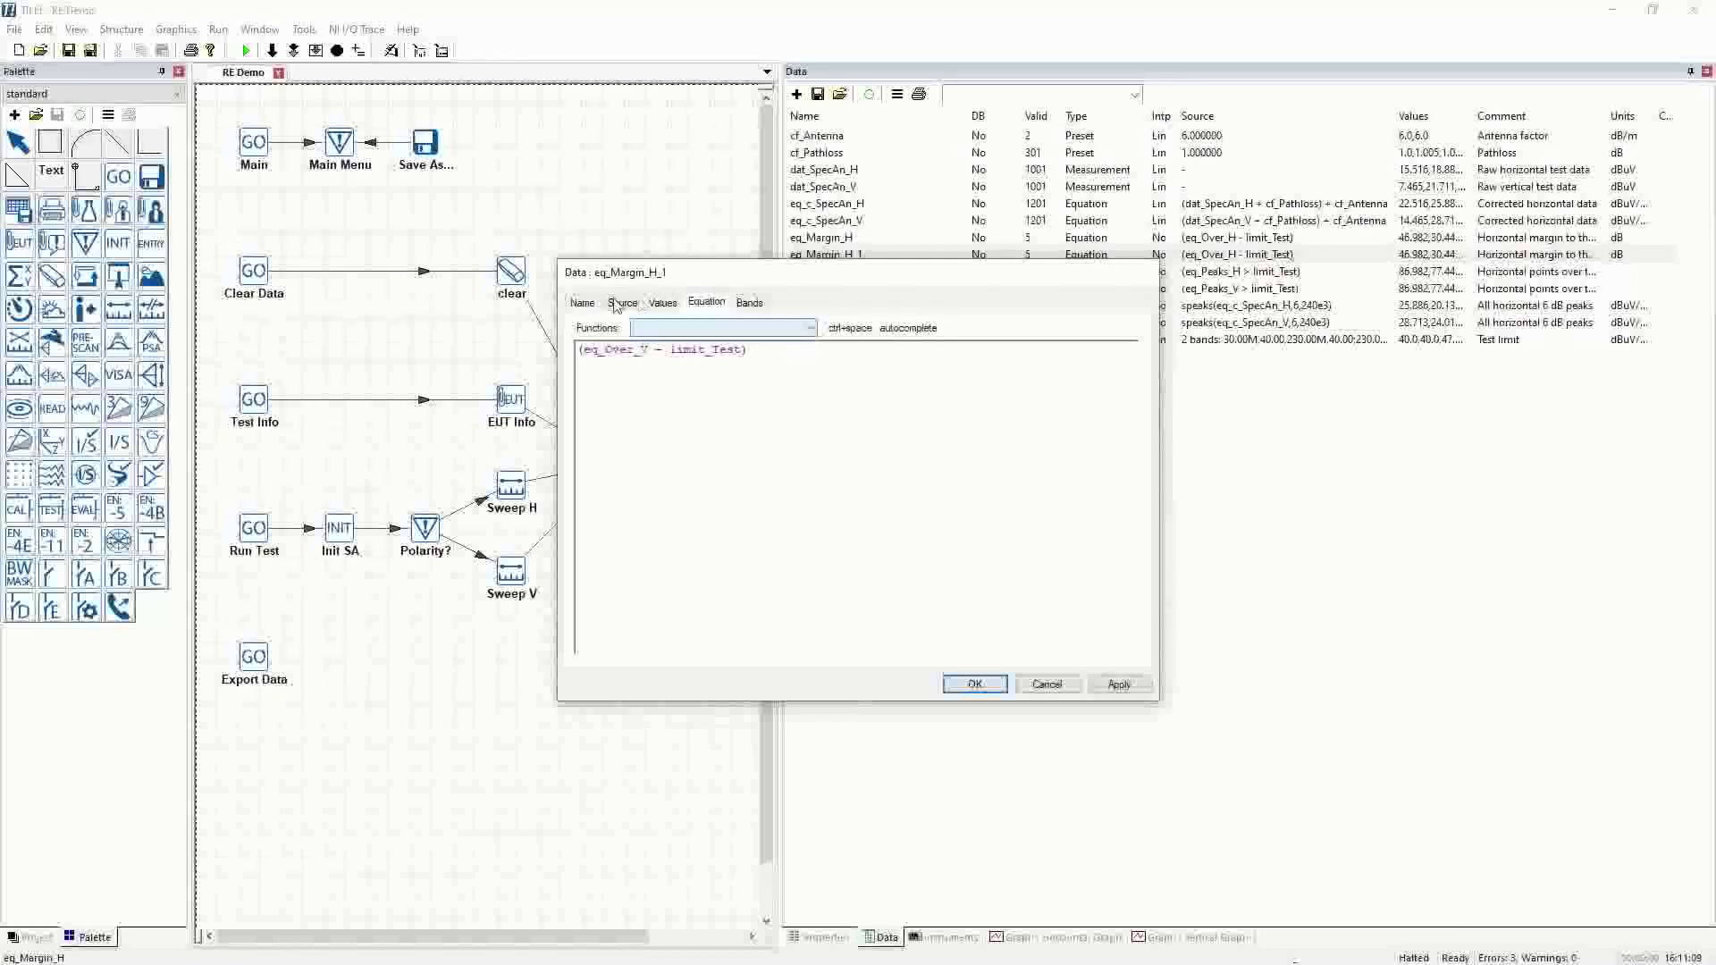
{"action": "left_click", "coordinate": [583, 303]}
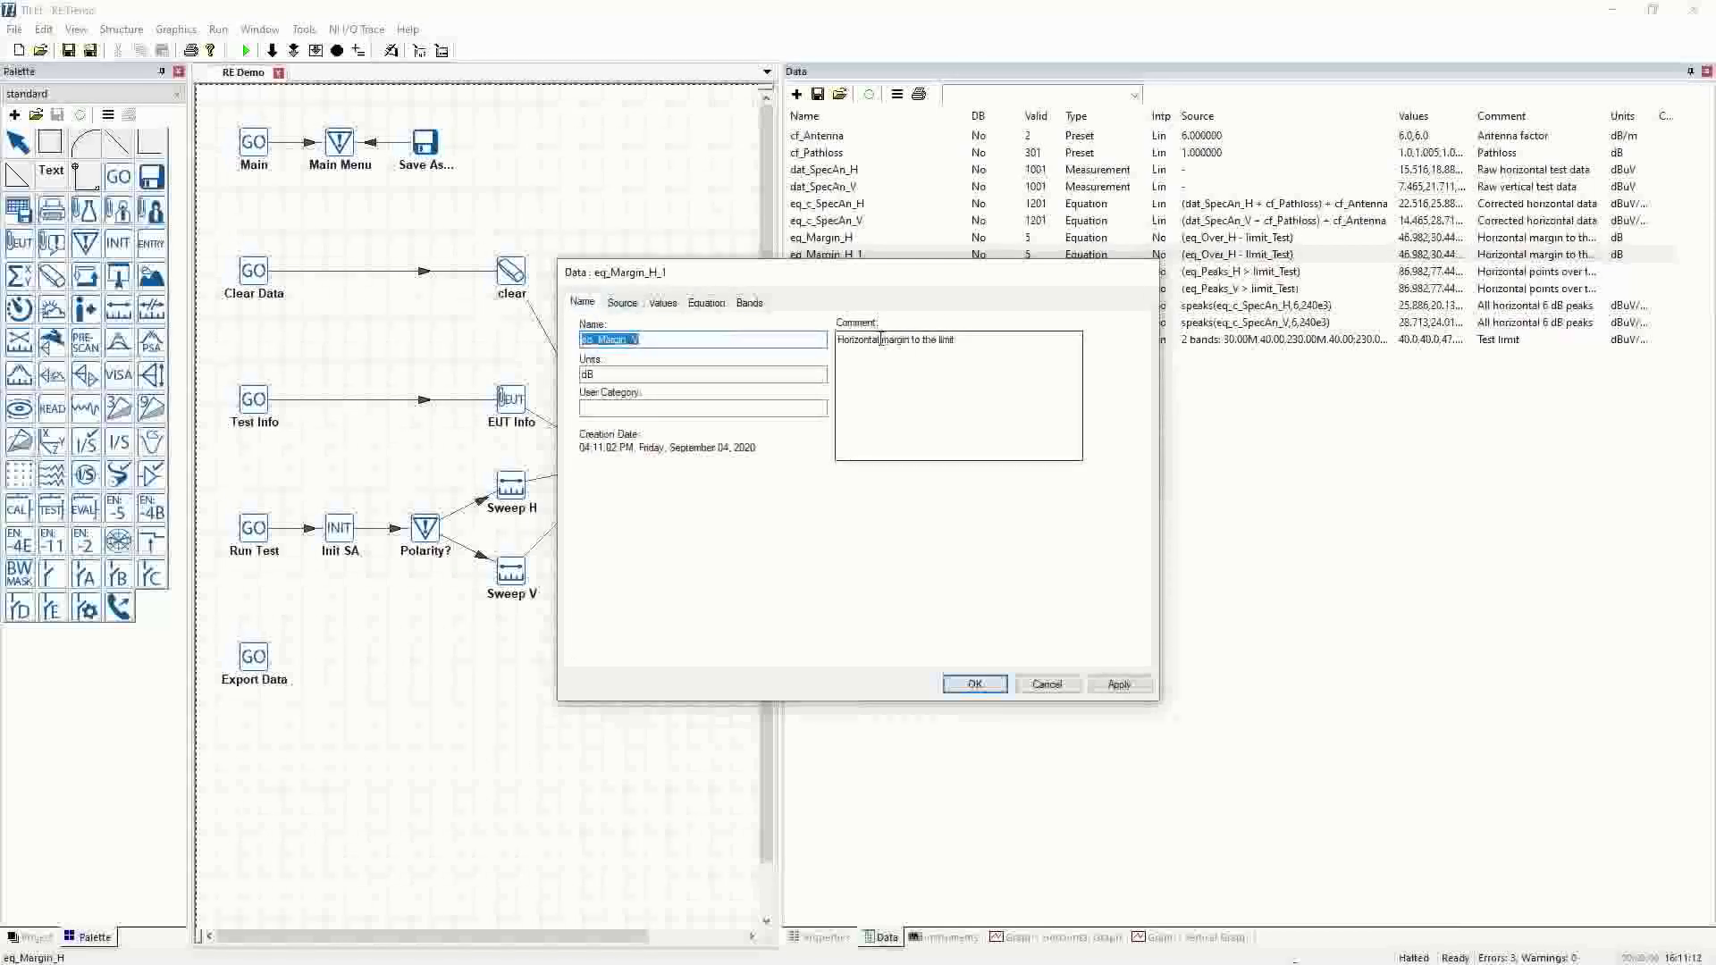
{"action": "left_click_drag", "start_coordinate": [883, 340], "coordinate": [766, 340]}
{"action": "type", "text": "Vertical"}
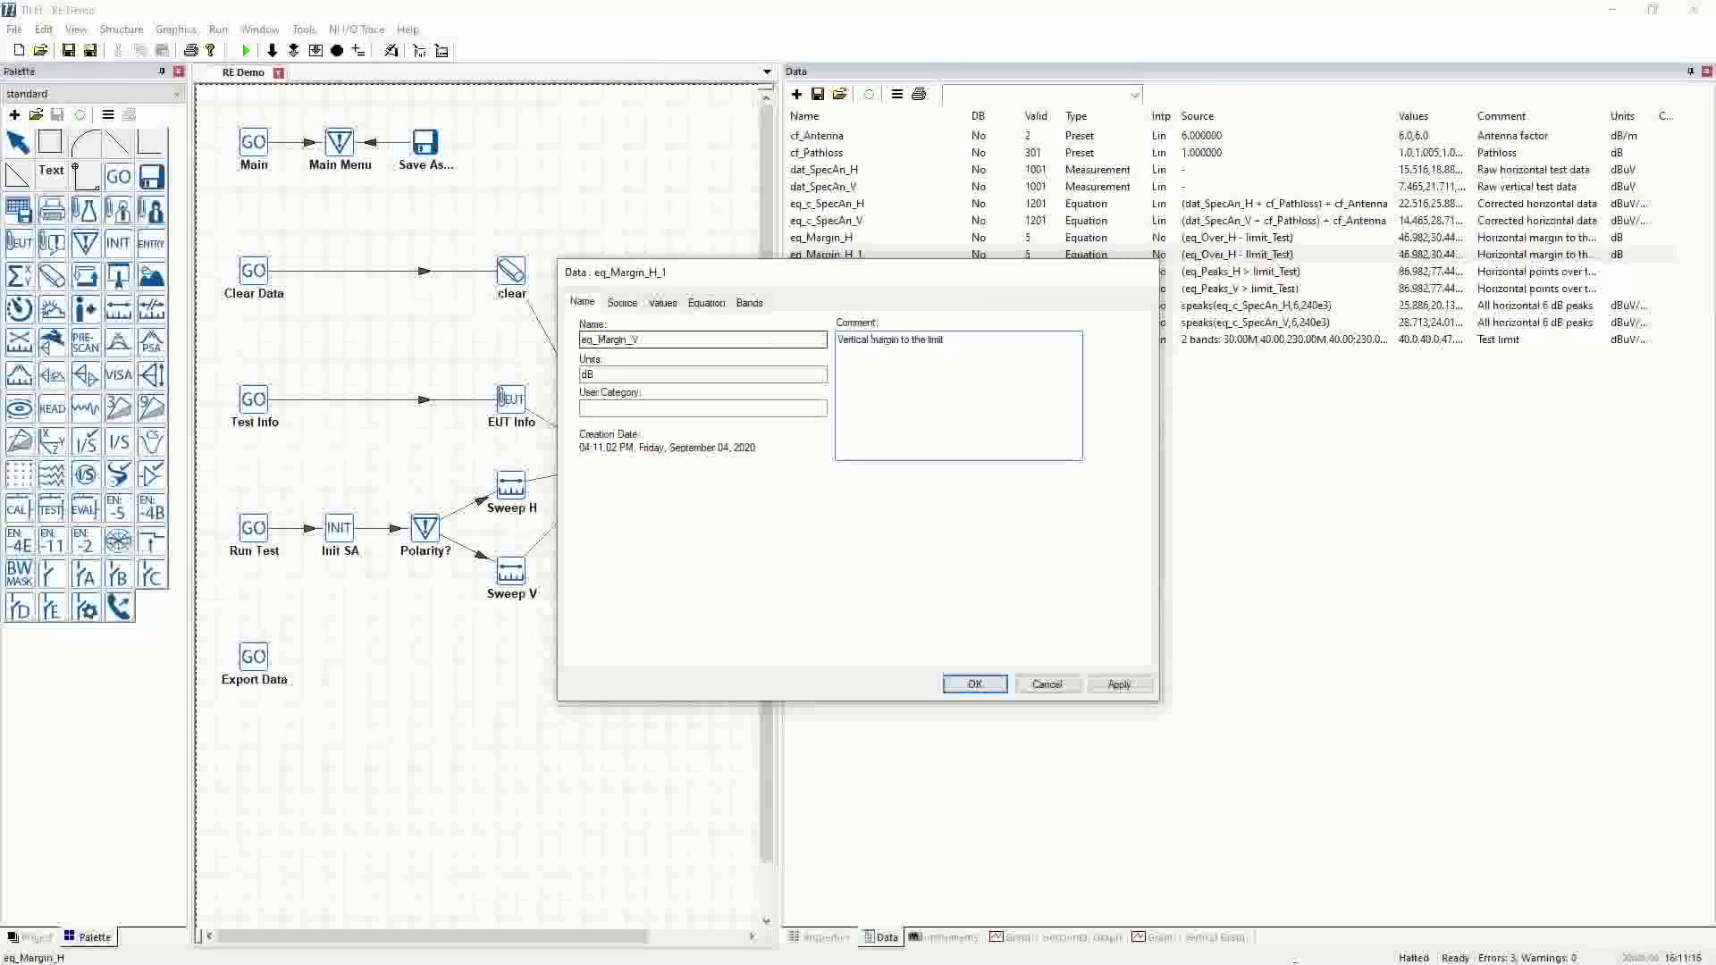
{"action": "left_click", "coordinate": [975, 683]}
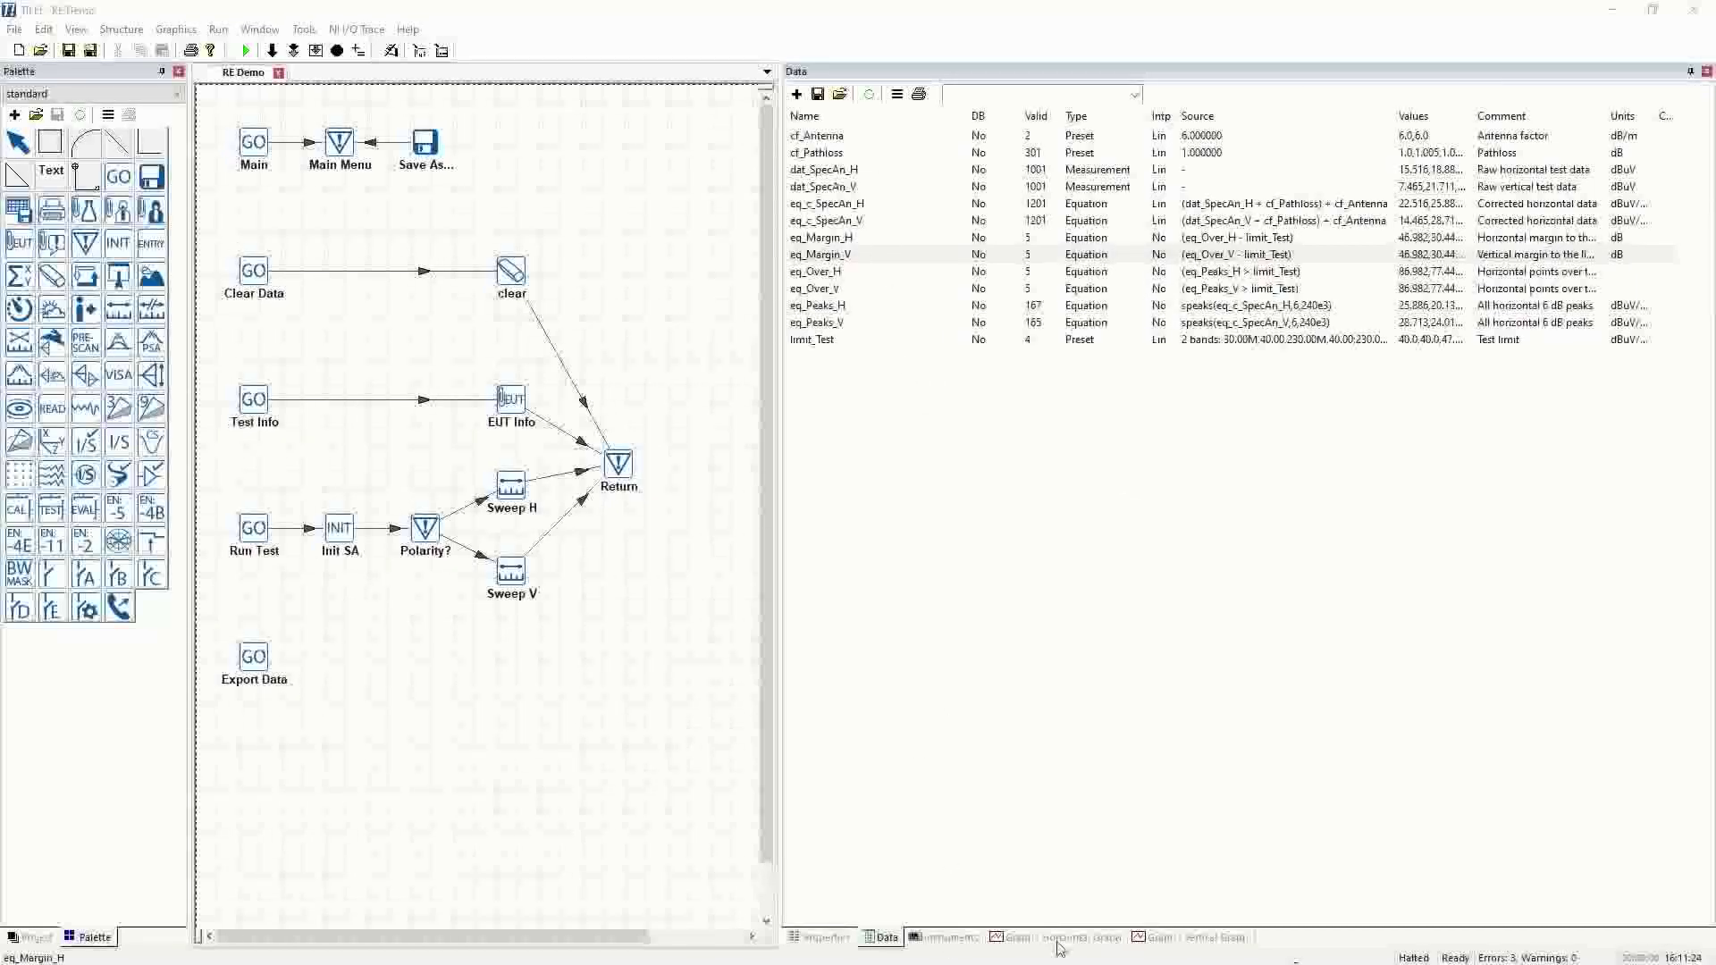
Step: Create a new empty table from the RE Demo project's tables folder in the project tree
{"action": "left_click", "coordinate": [1101, 931]}
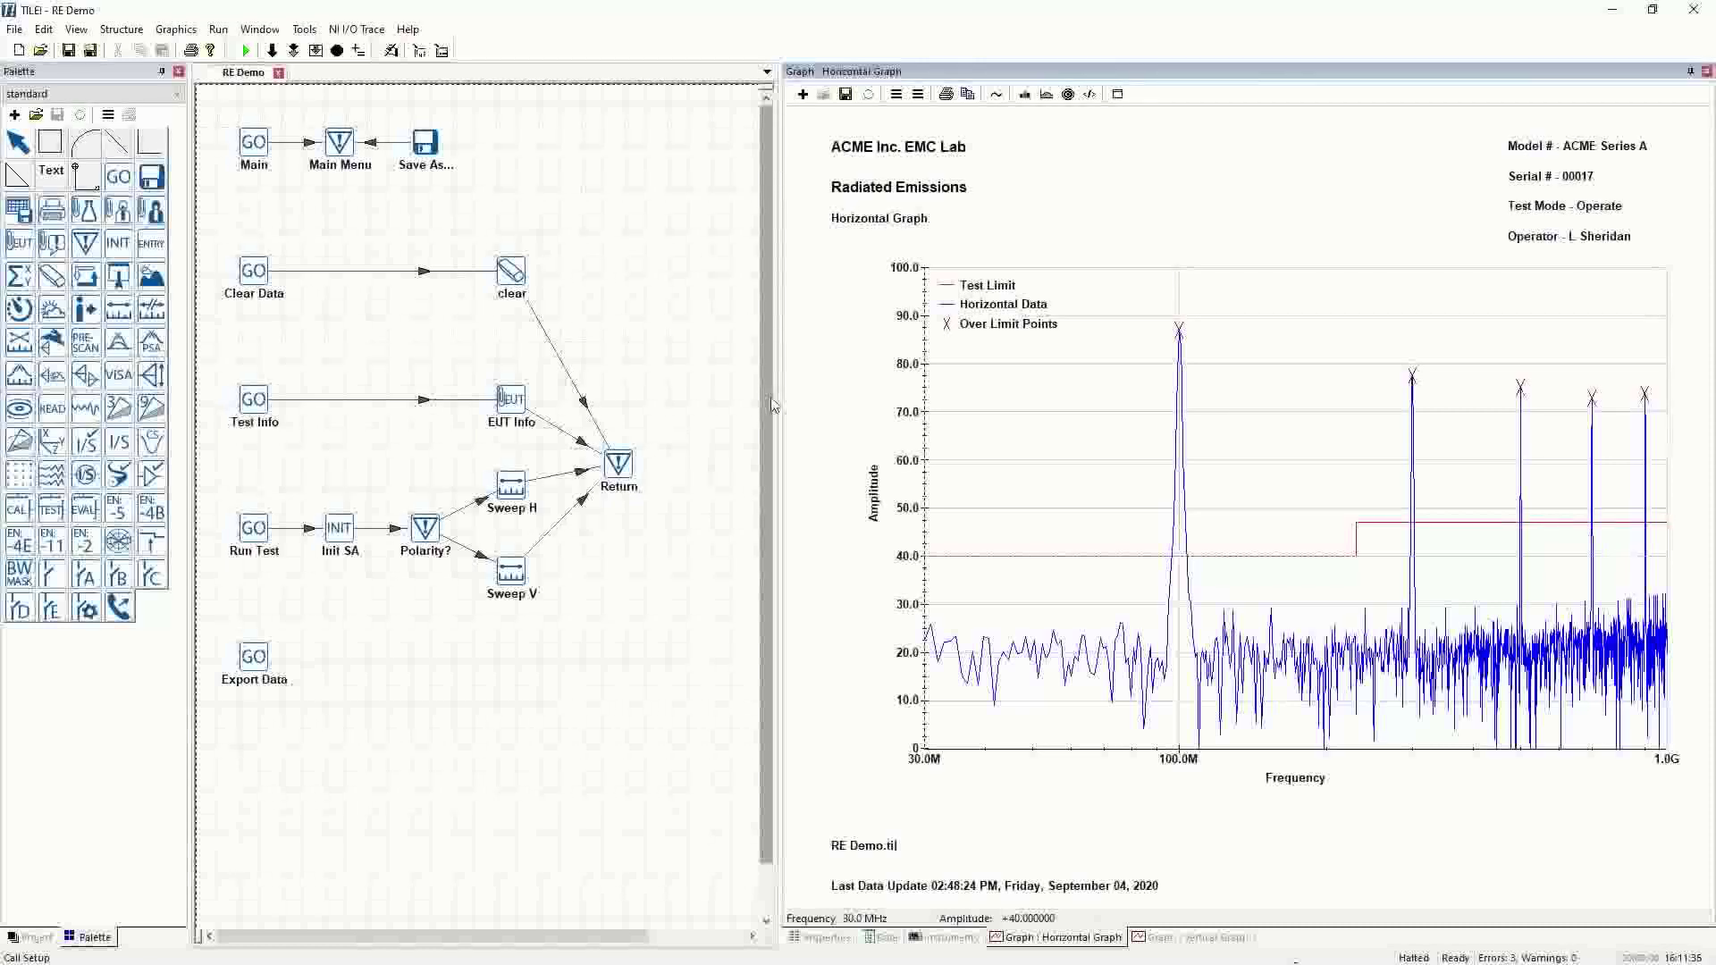
{"action": "left_click", "coordinate": [34, 937]}
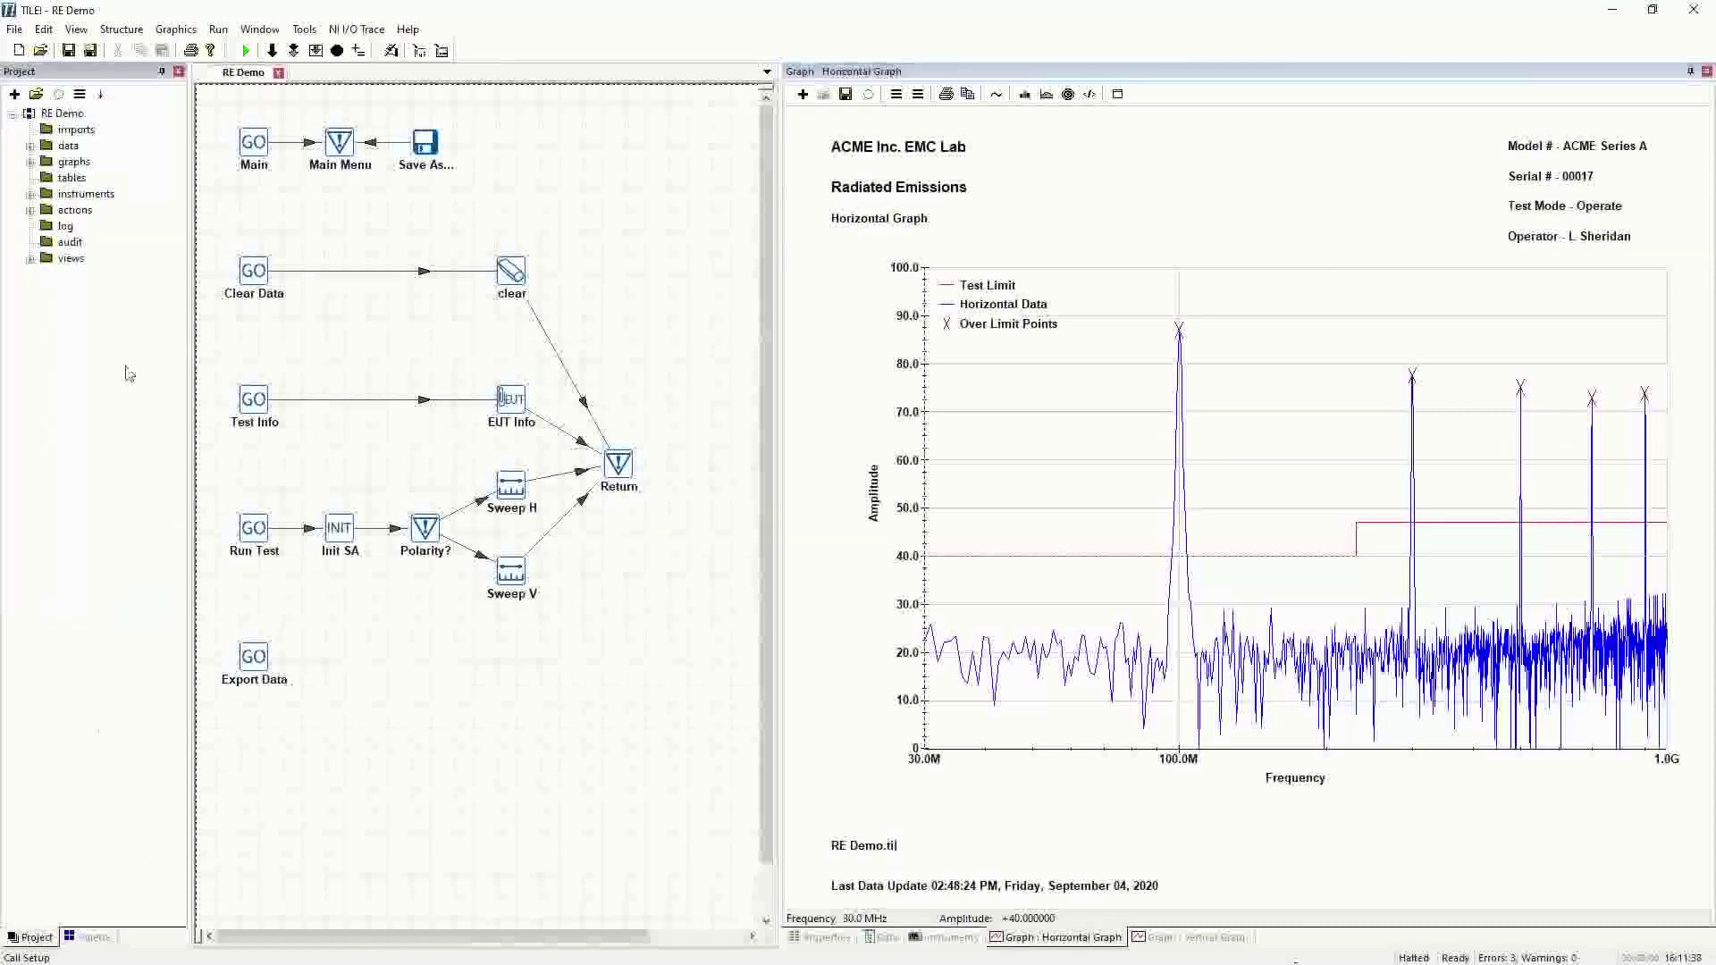
{"action": "left_click", "coordinate": [71, 178]}
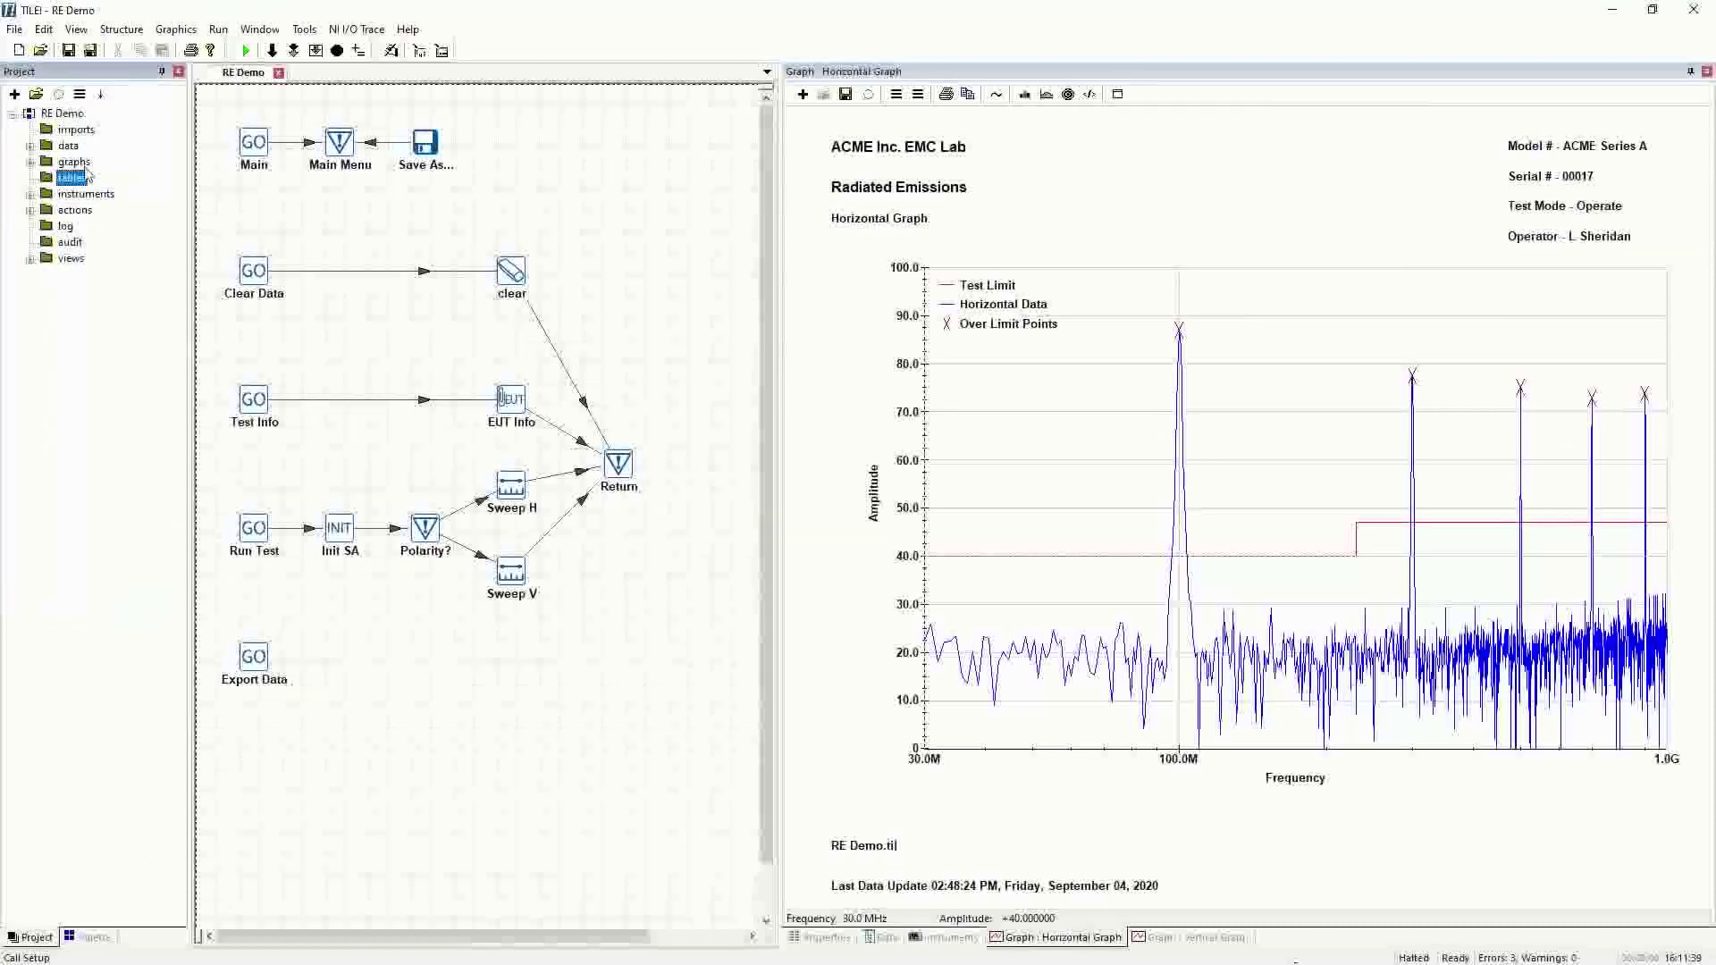
{"action": "left_click", "coordinate": [14, 94]}
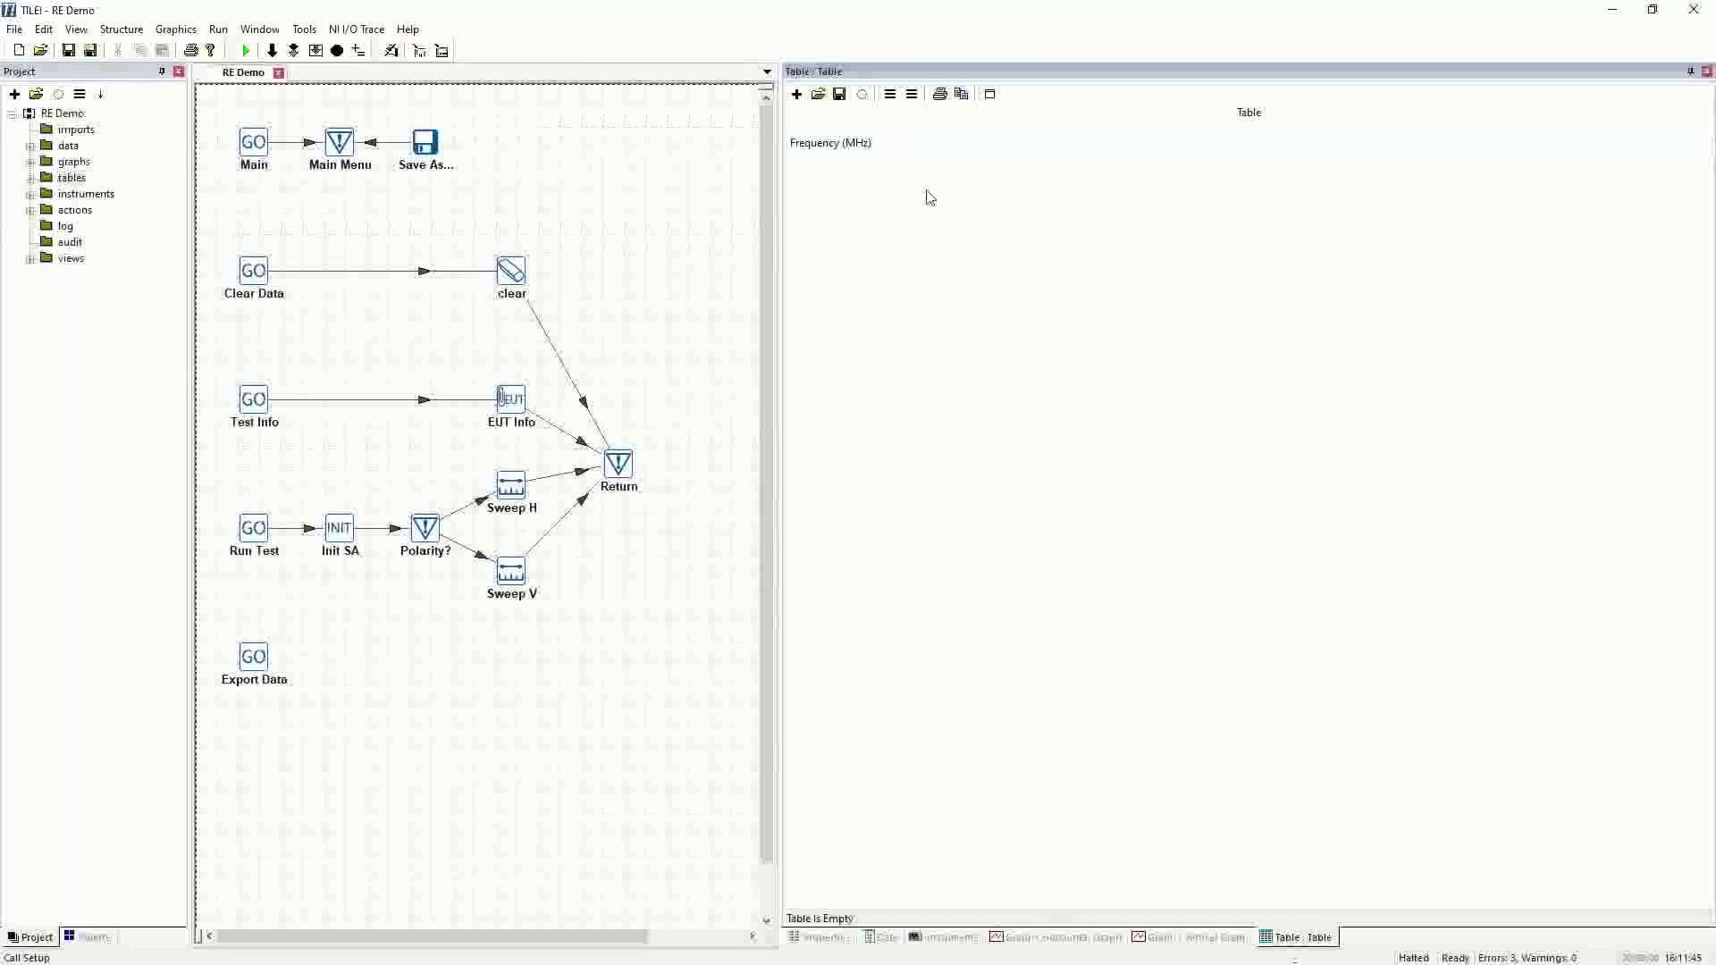
Step: In Table Setup, set title 'Horizontal Table', lines 'ACME EMC Lab' and 'Radiated Emissions', Left justification
{"action": "left_click", "coordinate": [909, 96]}
{"action": "left_click", "coordinate": [891, 96]}
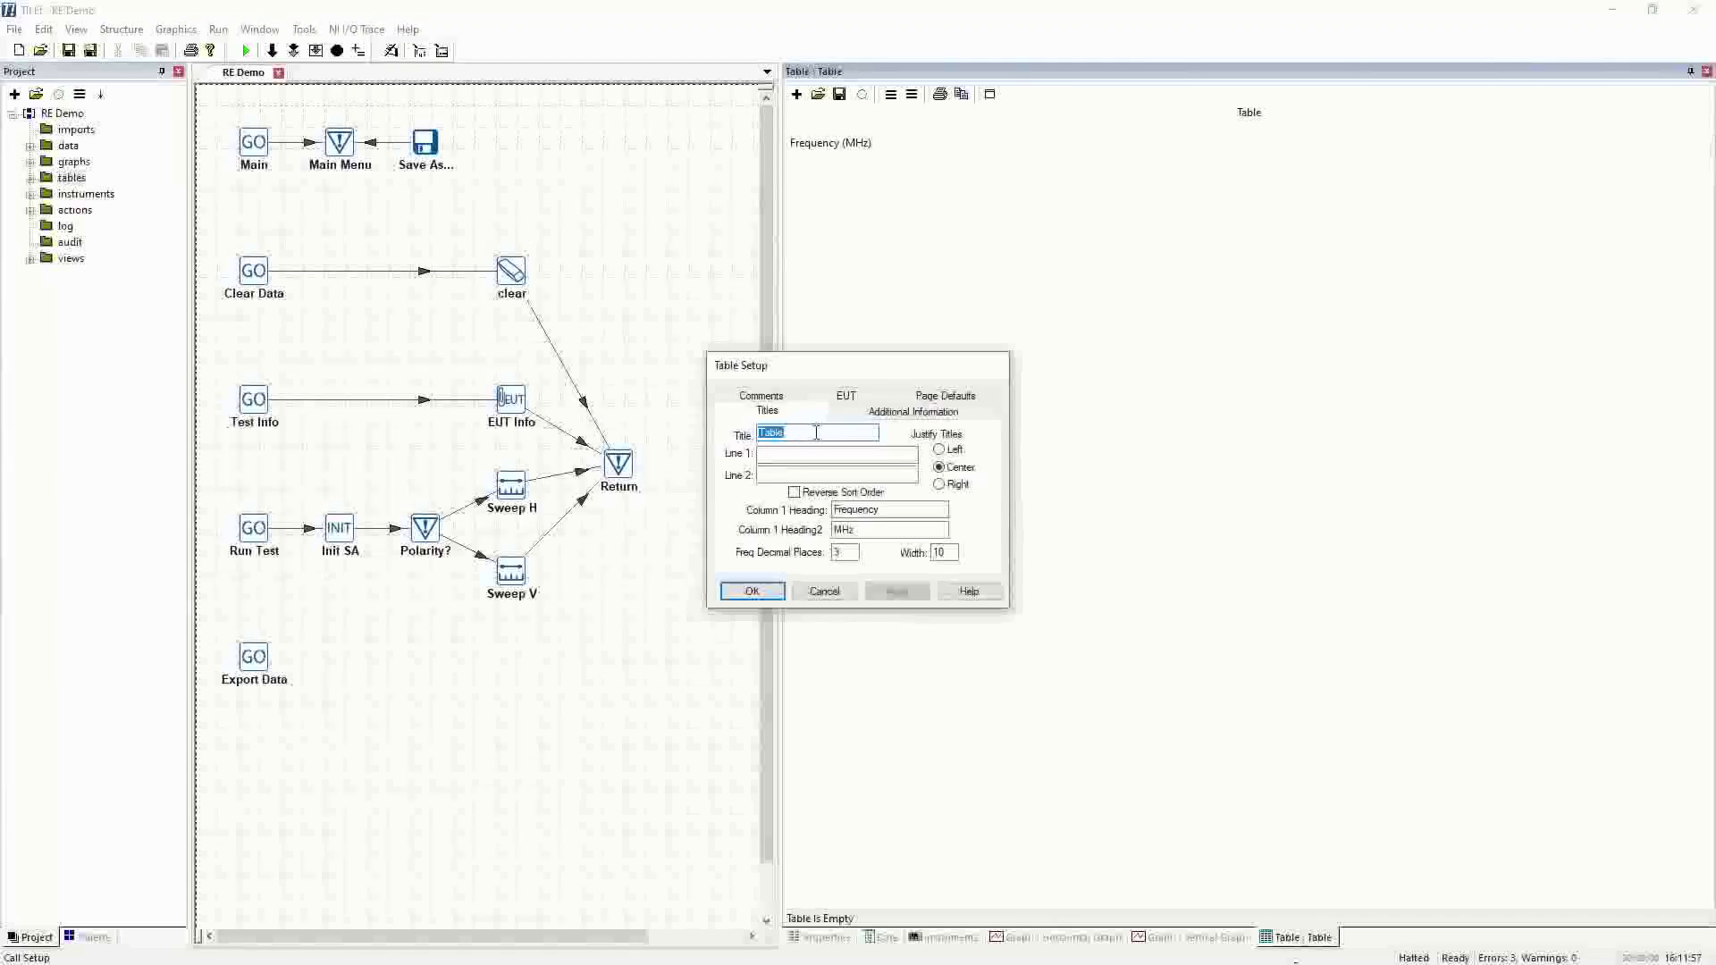
{"action": "type", "text": "Horizontal"}
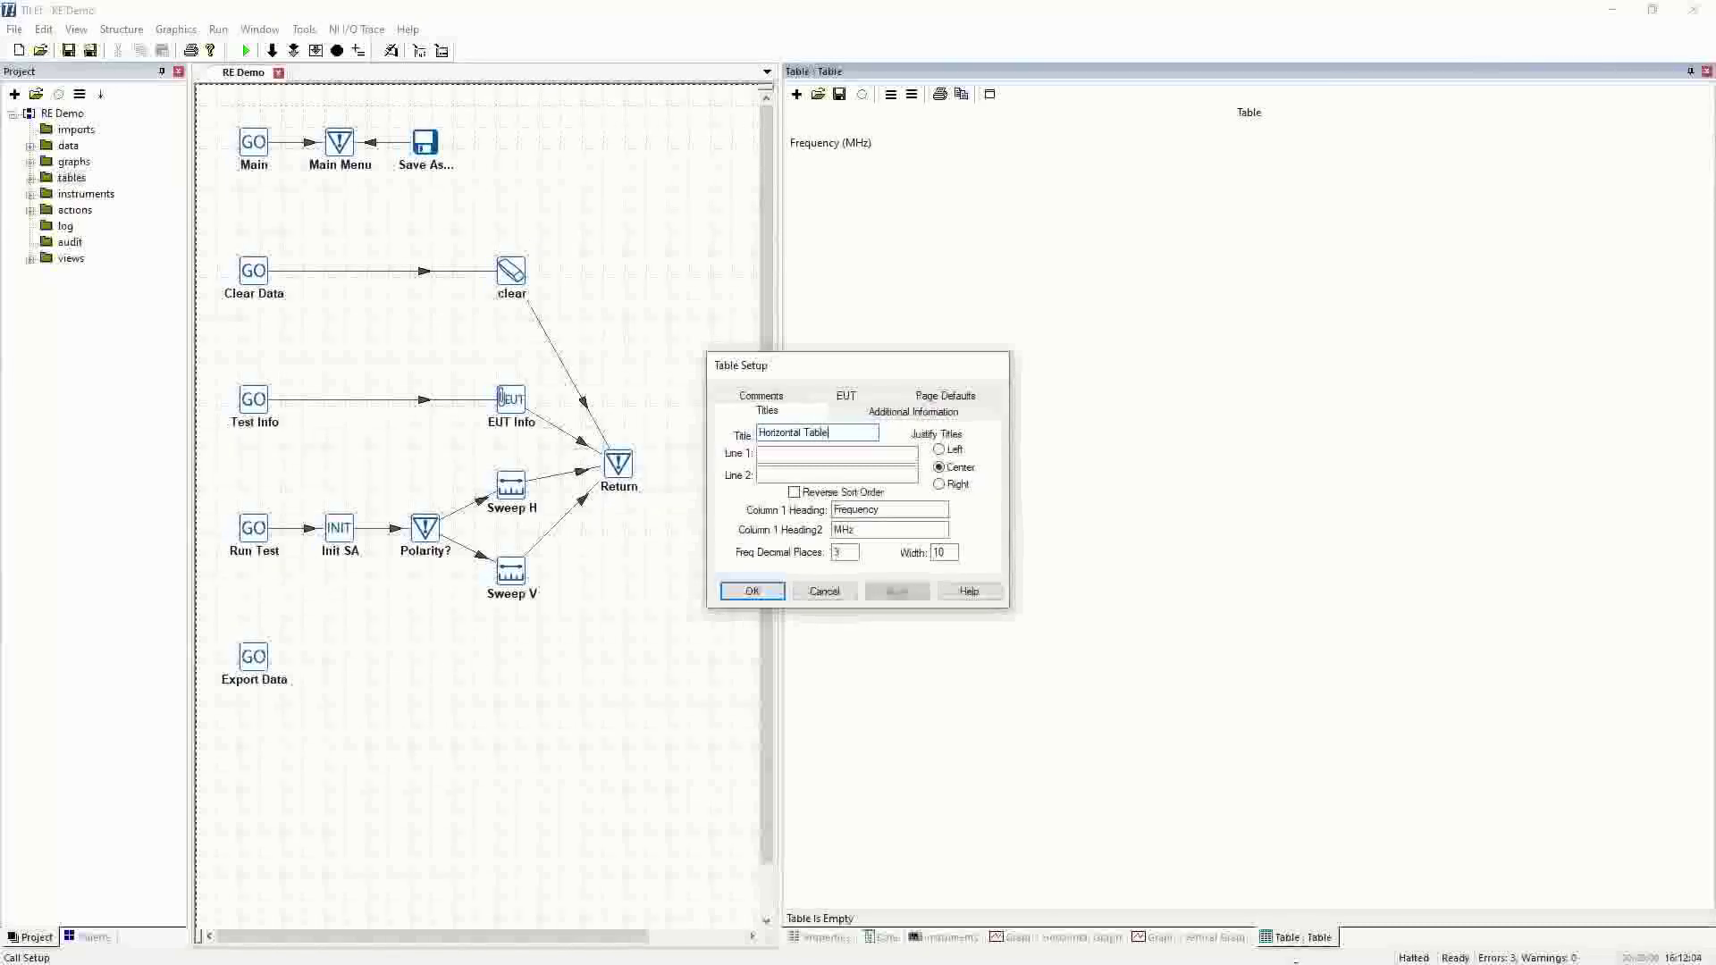
{"action": "left_click", "coordinate": [869, 451]}
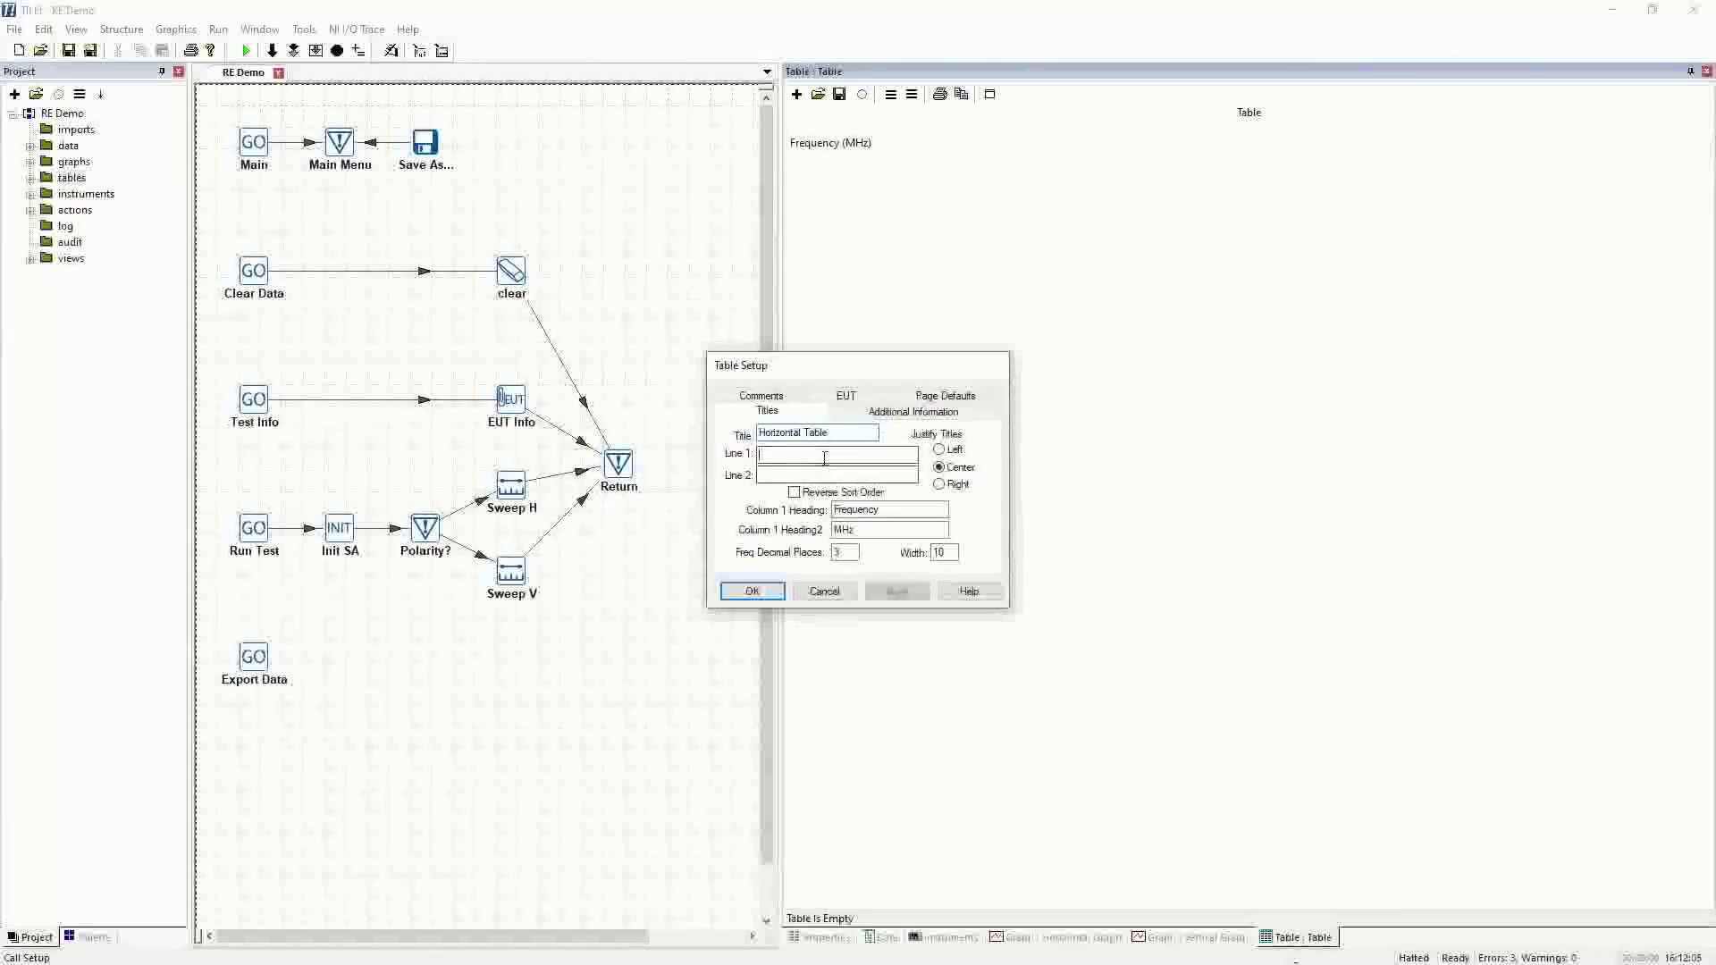
{"action": "type", "text": "ACME EMC Lab"}
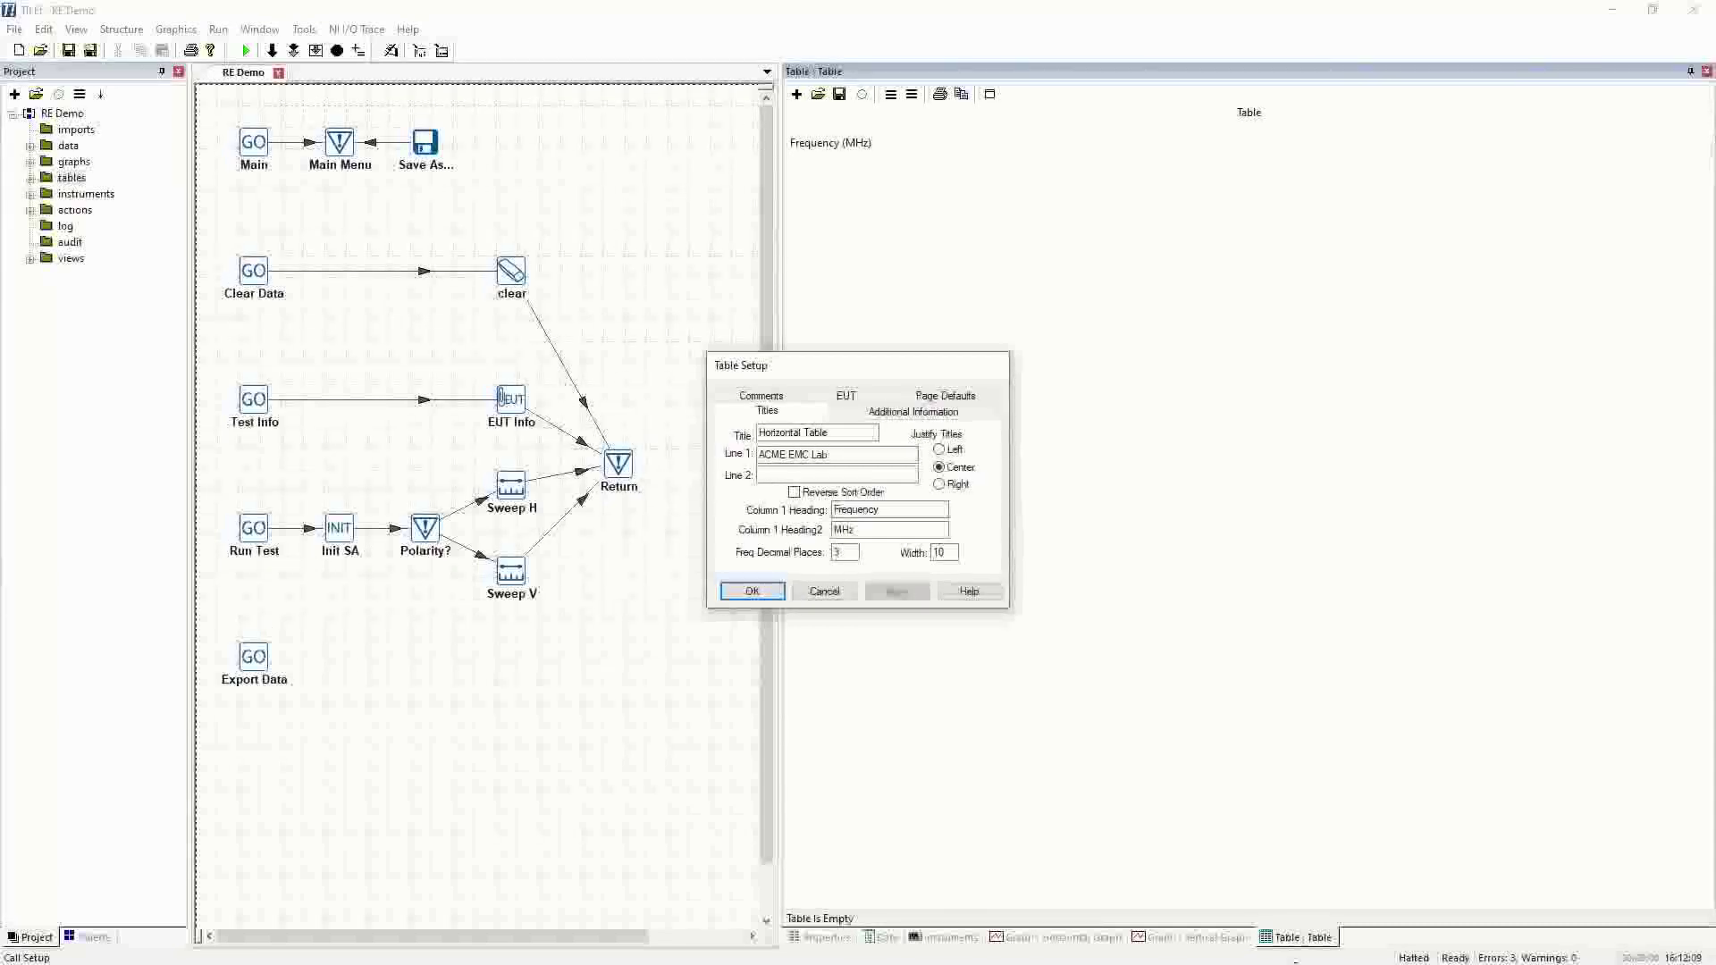
{"action": "left_click", "coordinate": [796, 475]}
{"action": "type", "text": "Radiated "}
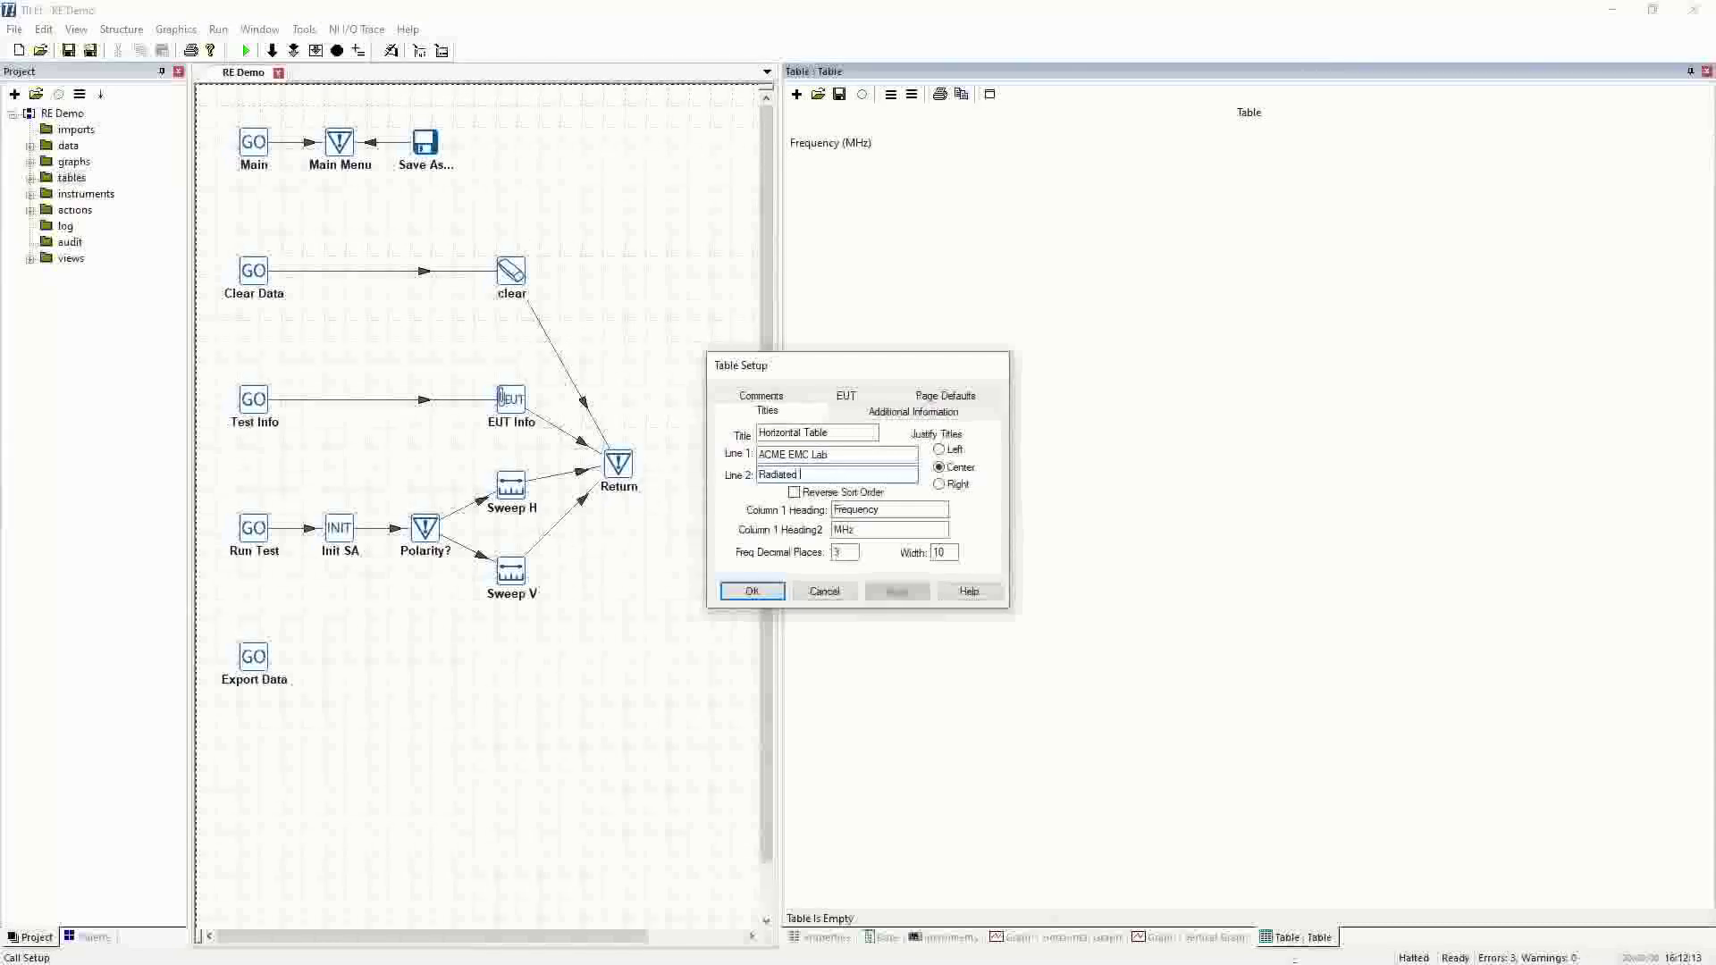
{"action": "type", "text": "Emissions"}
{"action": "left_click", "coordinate": [939, 449]}
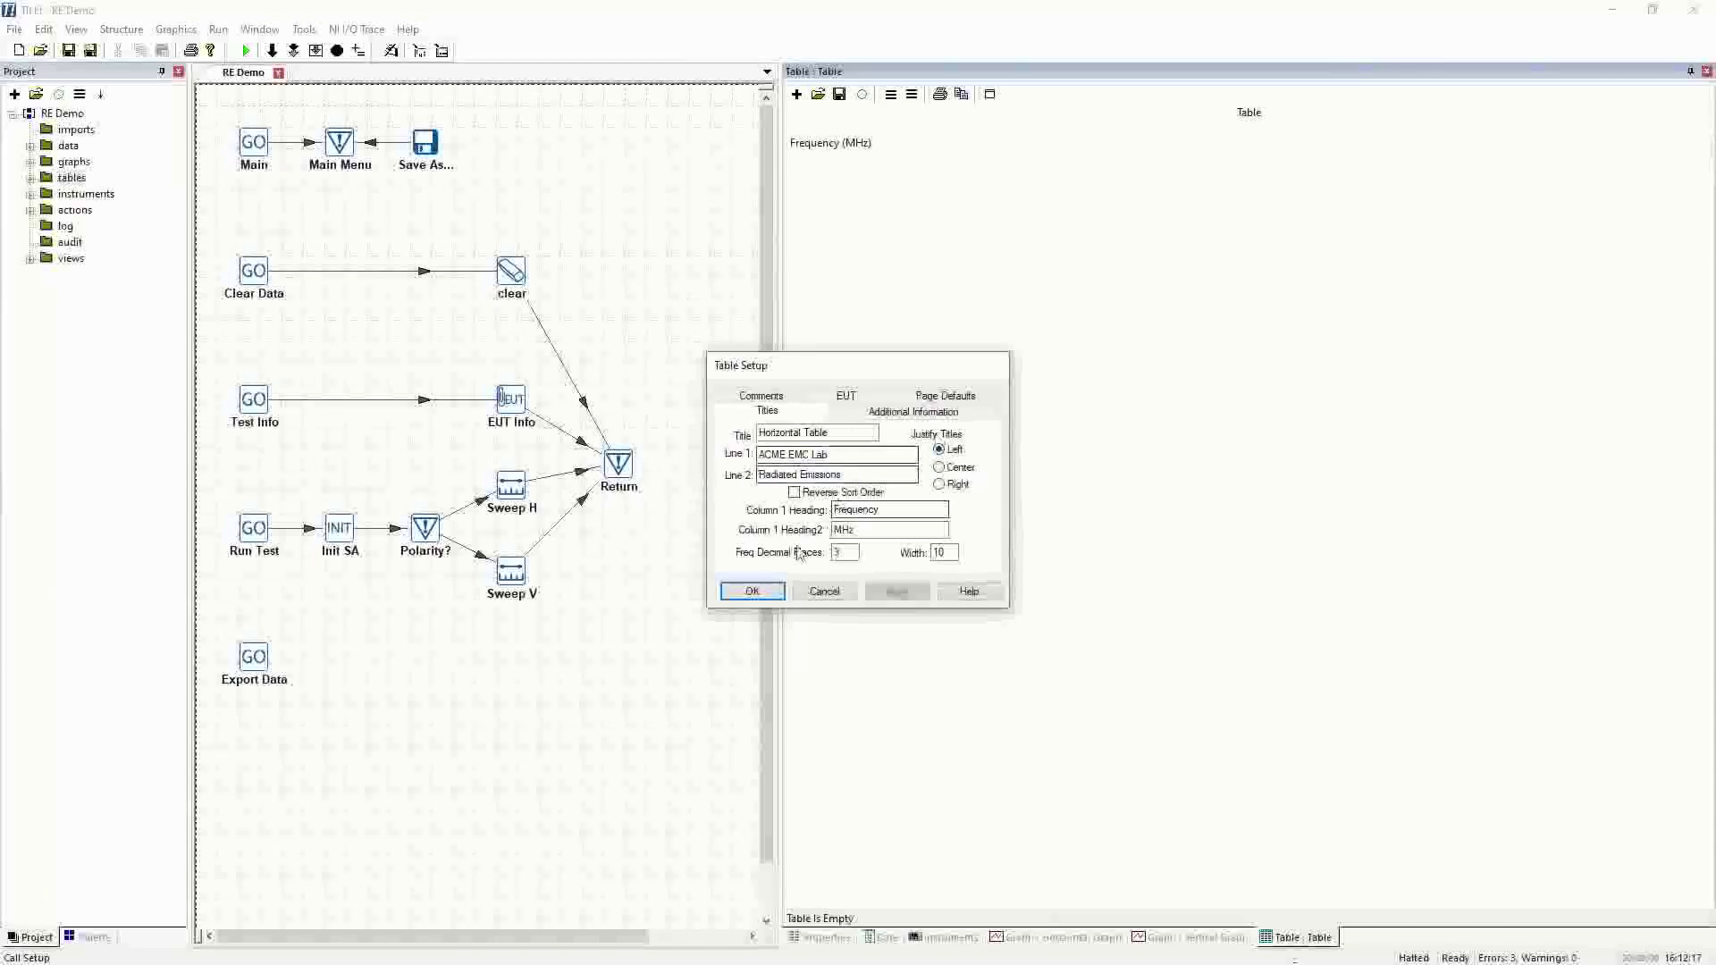
{"action": "left_click", "coordinate": [752, 591]}
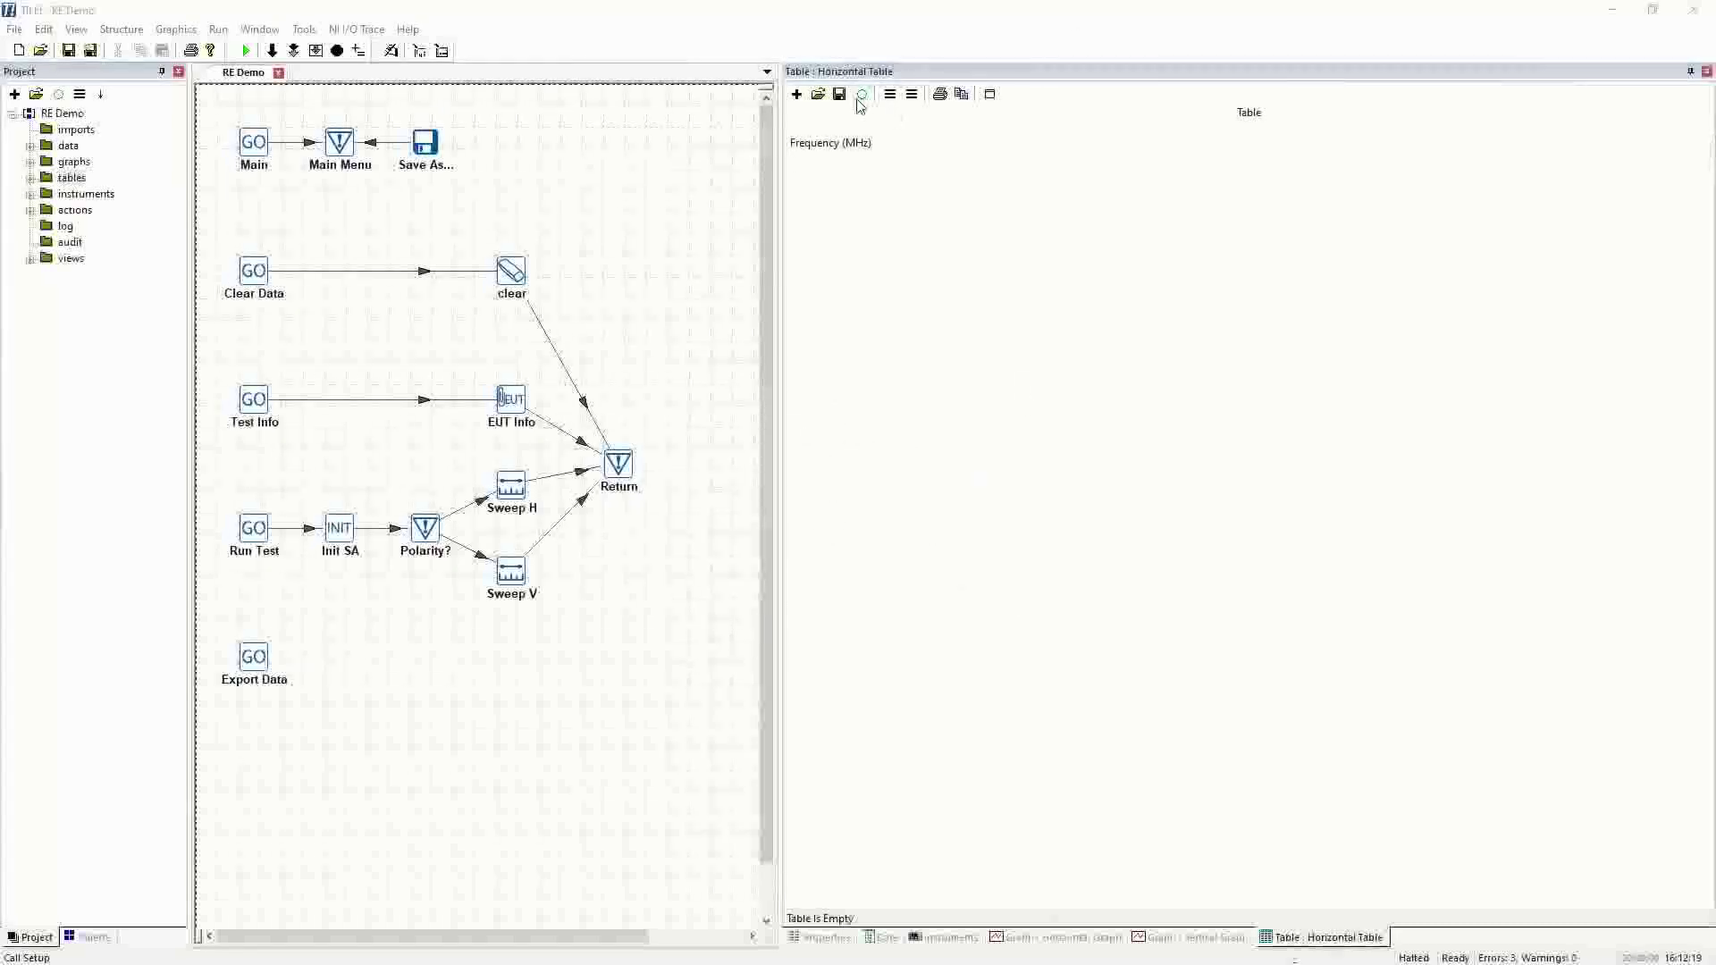
Step: Add eq_Over_H, limit_Test and eq_Margin_H to the Horizontal Table's selected display data
{"action": "left_click", "coordinate": [1191, 938]}
{"action": "left_click", "coordinate": [1287, 937]}
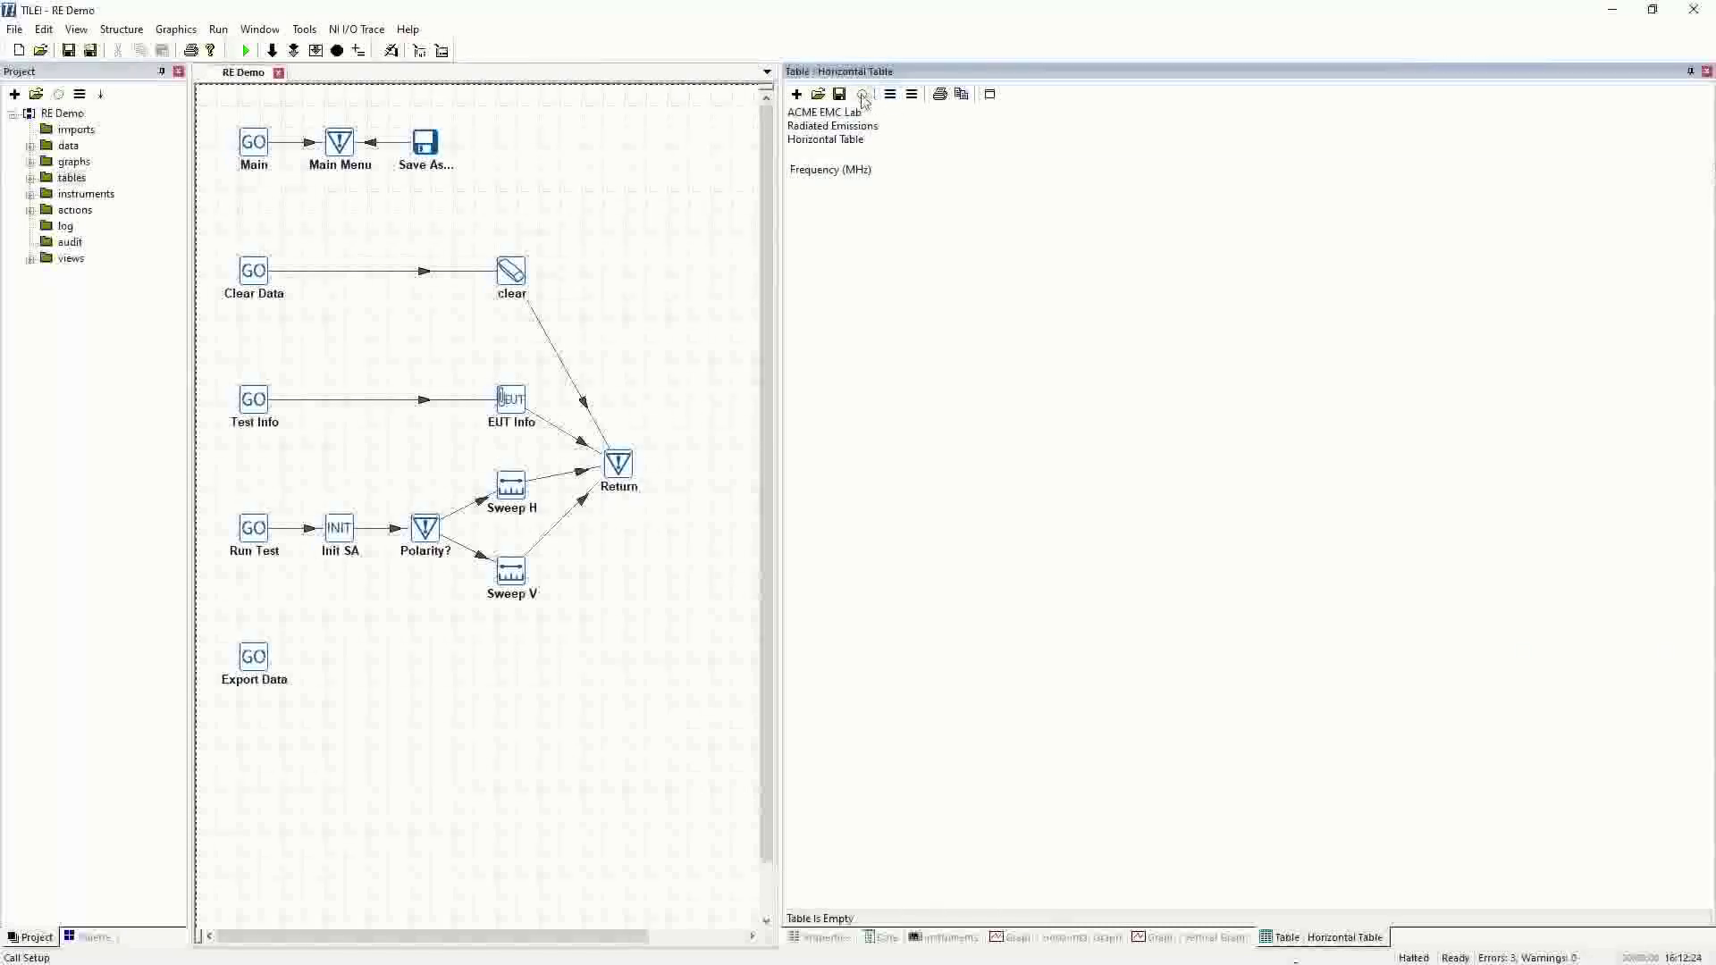
{"action": "left_click", "coordinate": [892, 96]}
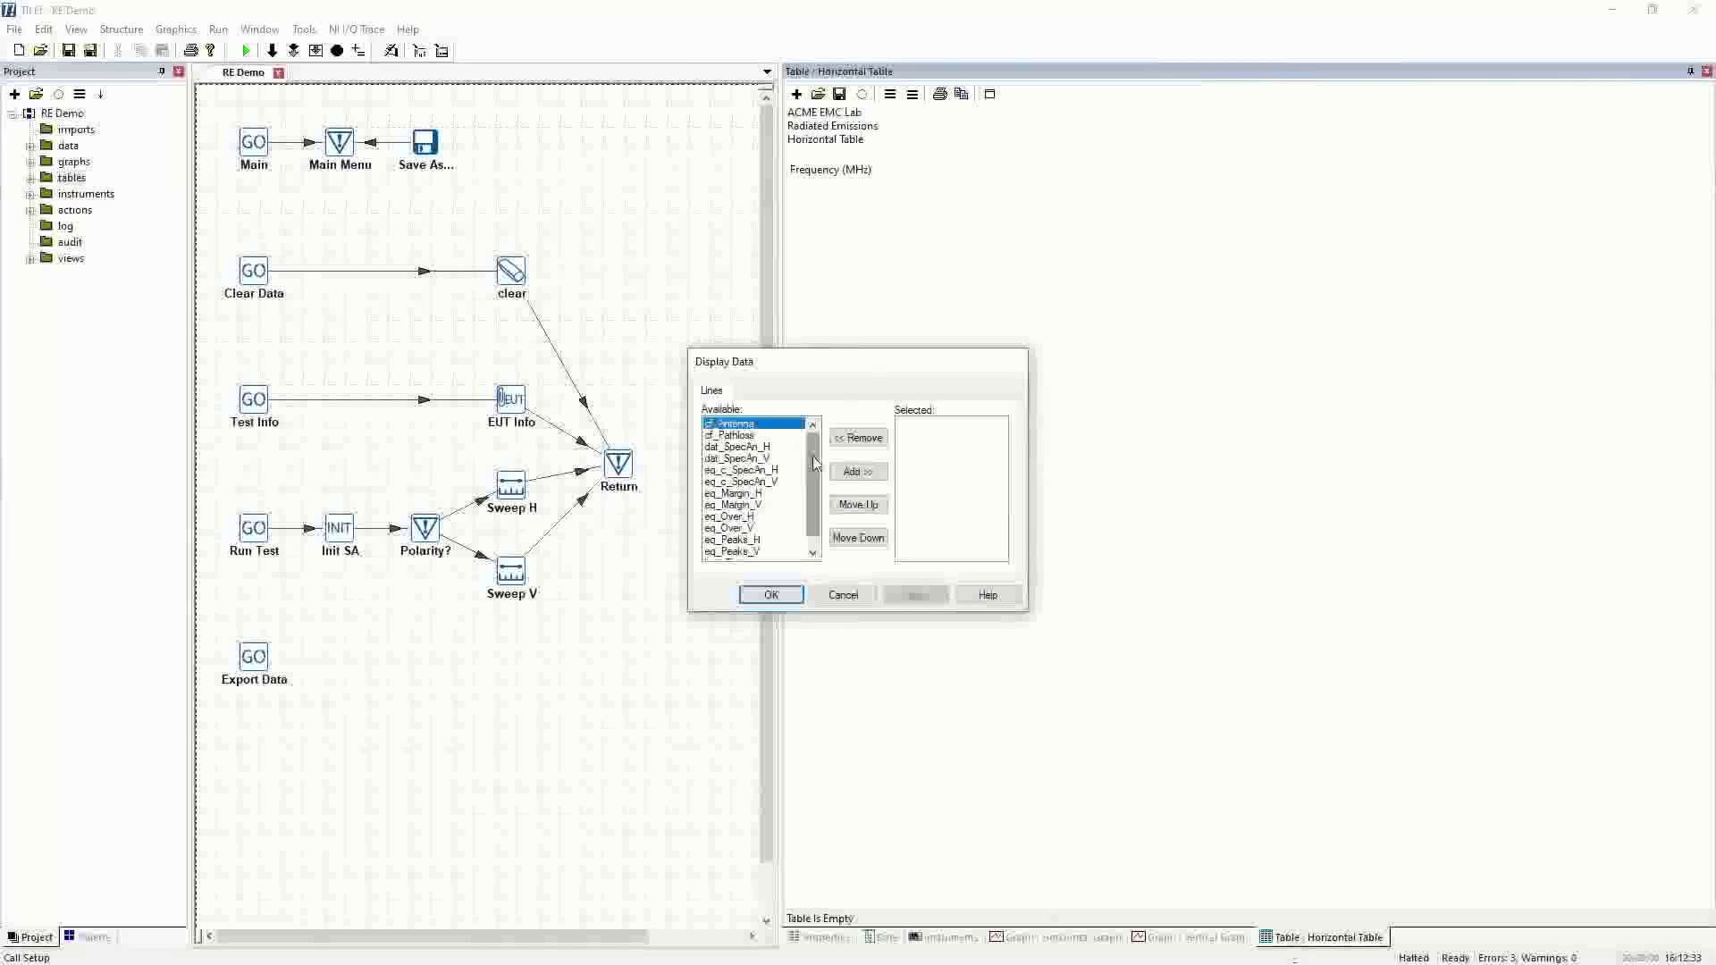
{"action": "left_click", "coordinate": [742, 517]}
{"action": "left_click", "coordinate": [858, 471]}
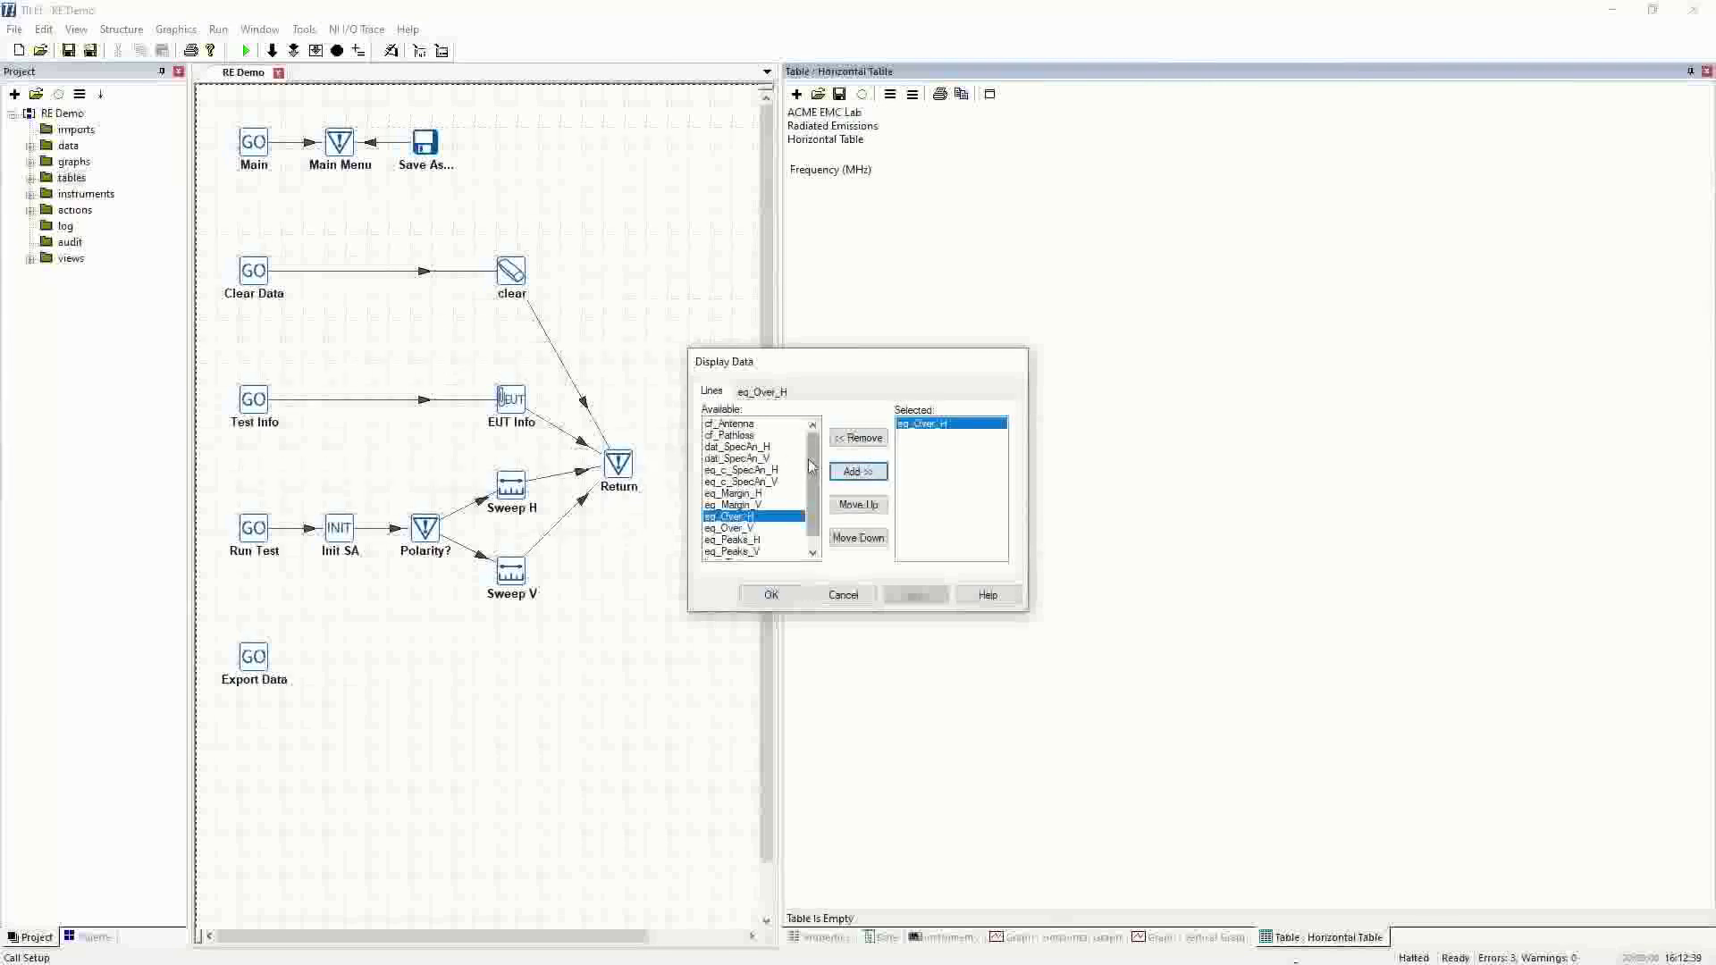
{"action": "scroll", "coordinate": [734, 554], "scroll_direction": "down", "scroll_amount": 1}
{"action": "left_click", "coordinate": [734, 551]}
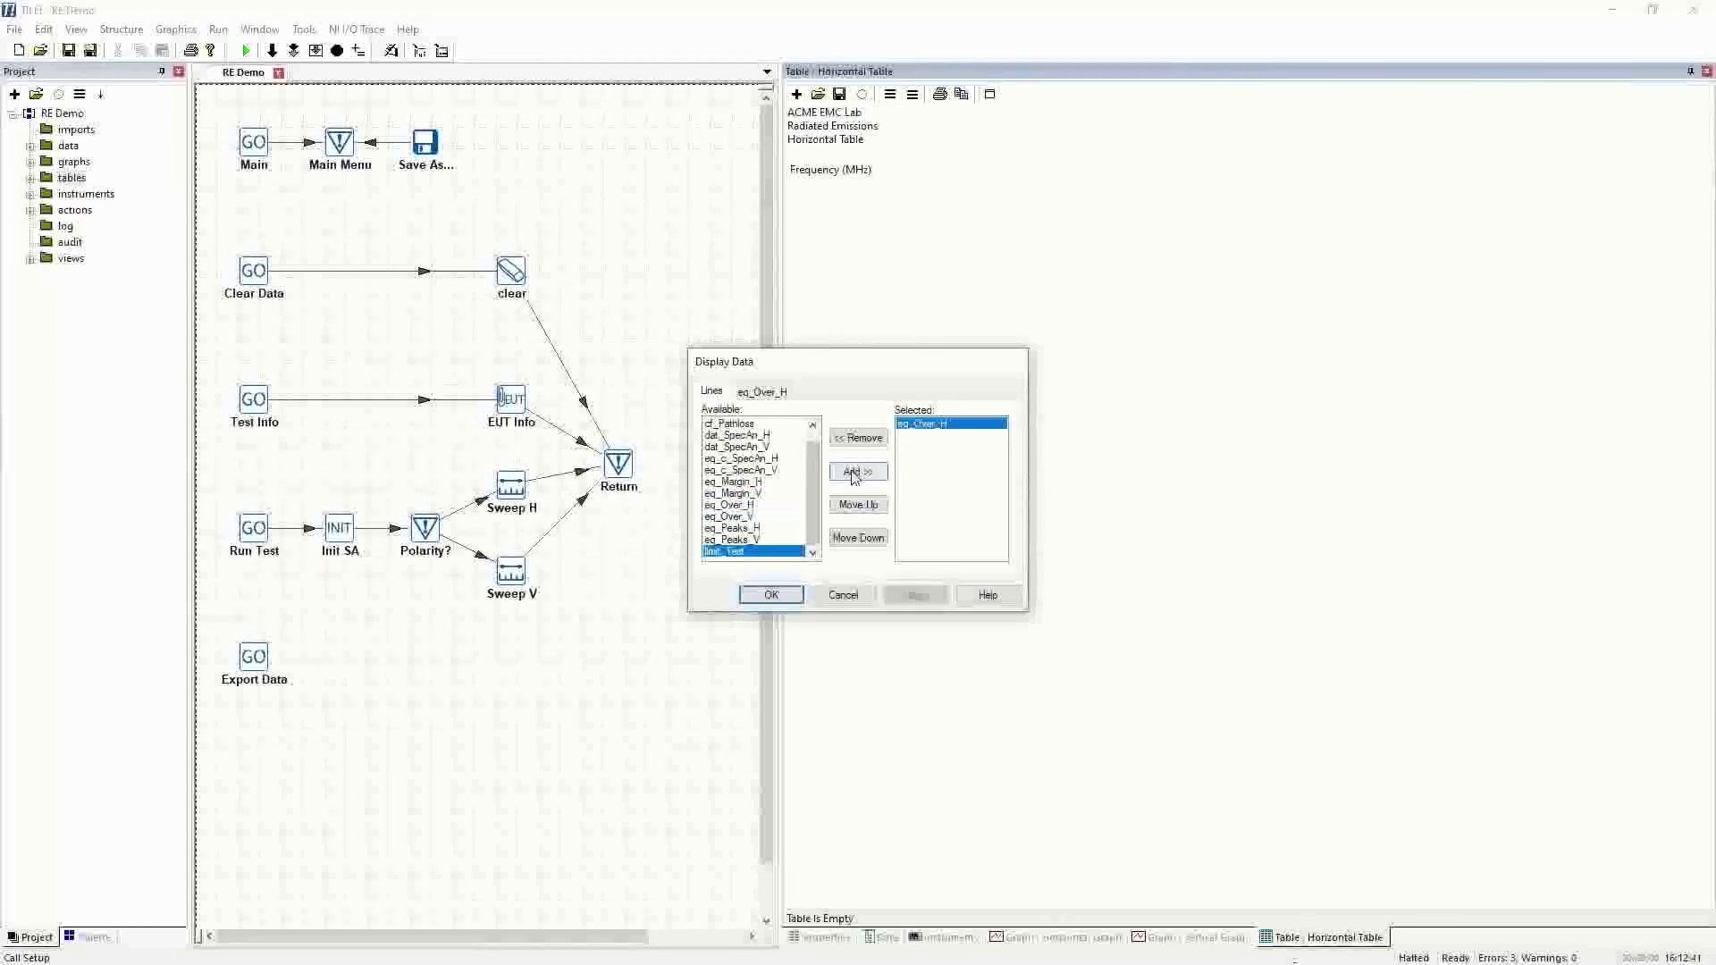
{"action": "left_click", "coordinate": [857, 471]}
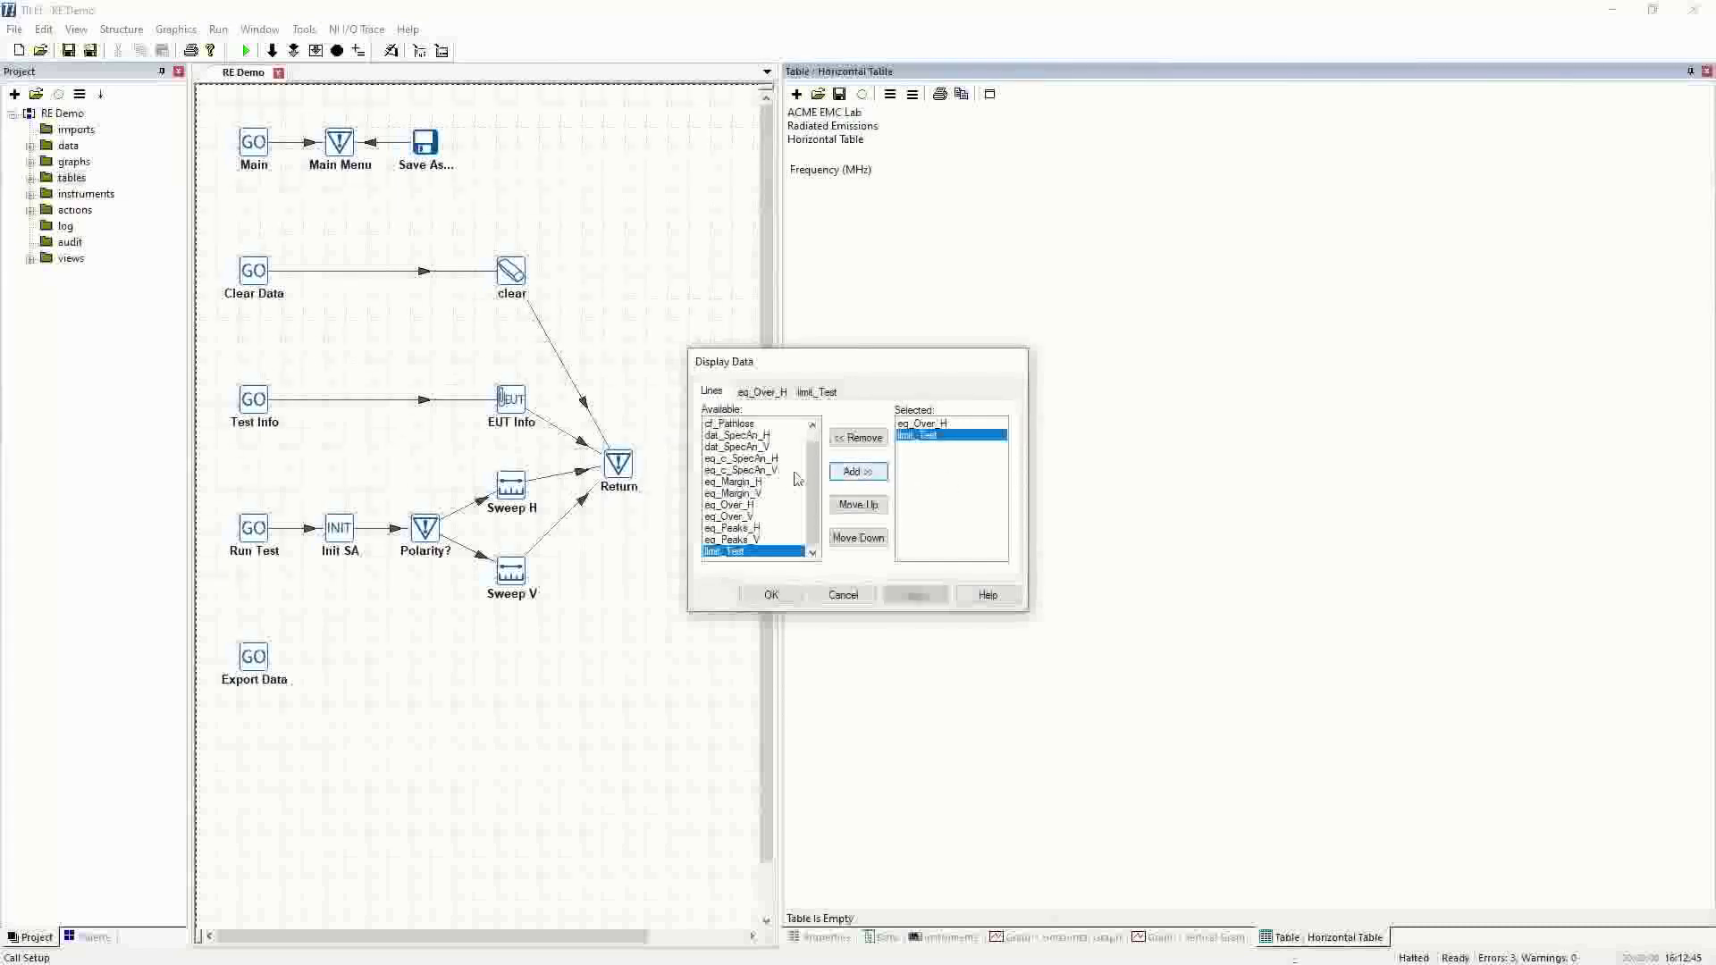
{"action": "left_click", "coordinate": [735, 482]}
{"action": "left_click", "coordinate": [858, 471]}
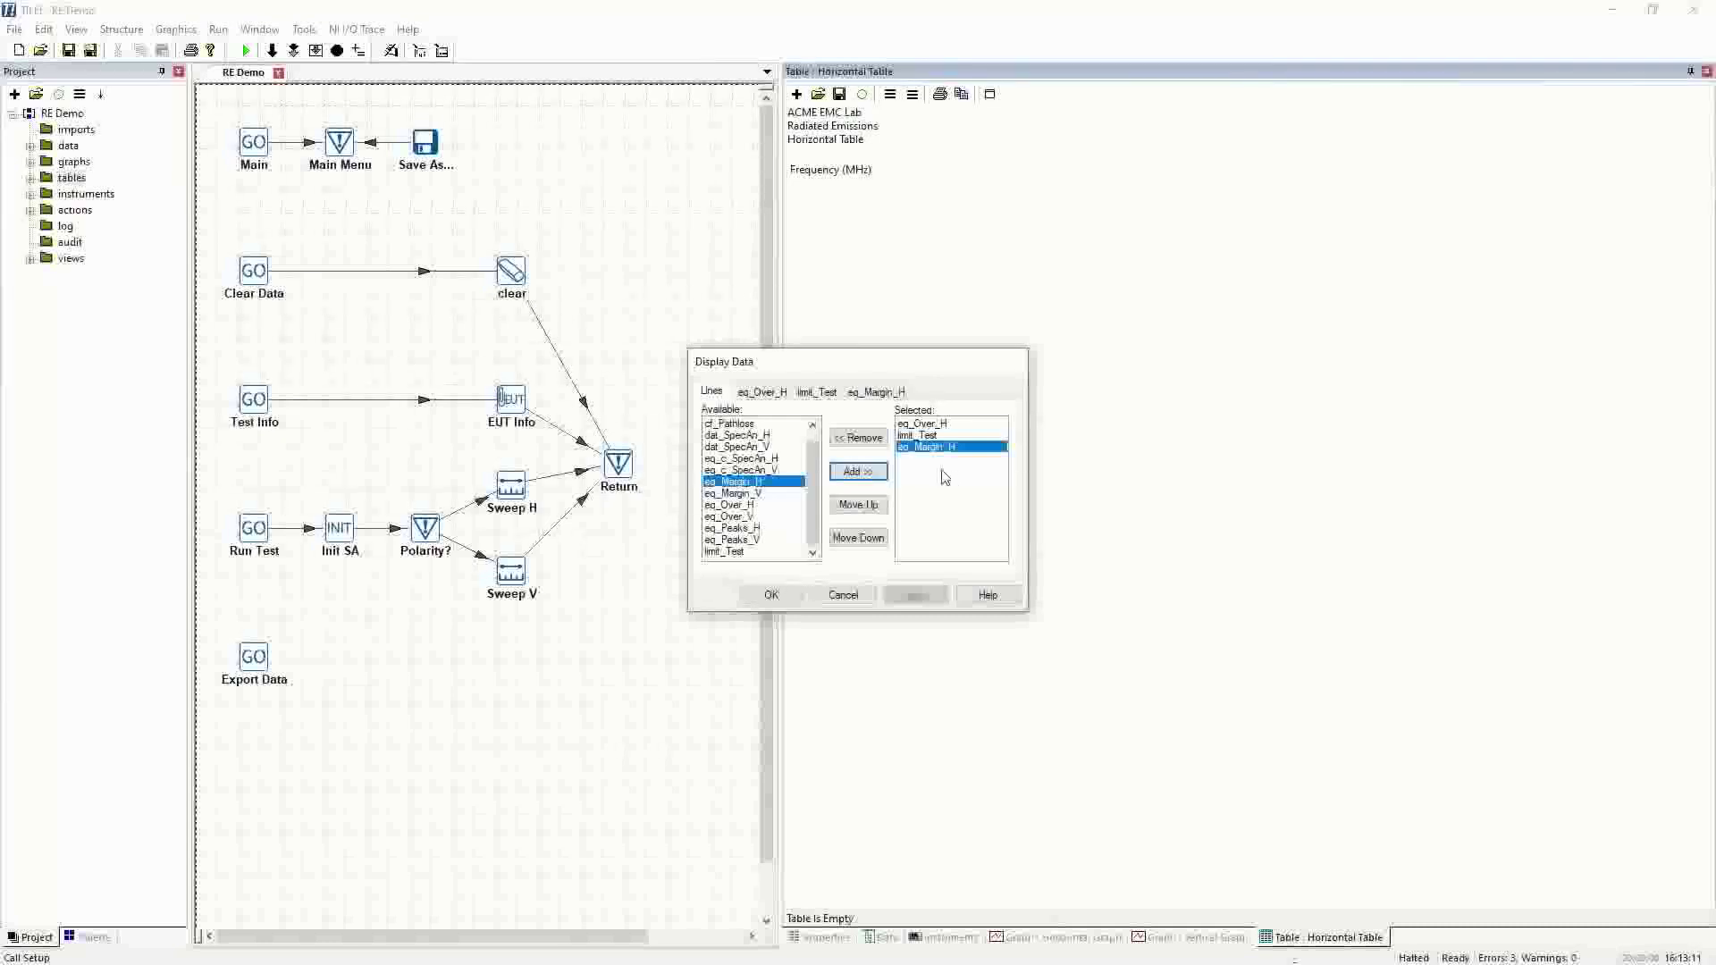
Step: Add dat_SpecAn_H, cf_Pathloss and cf_Antenna to the table's selected display data
{"action": "left_click", "coordinate": [761, 436]}
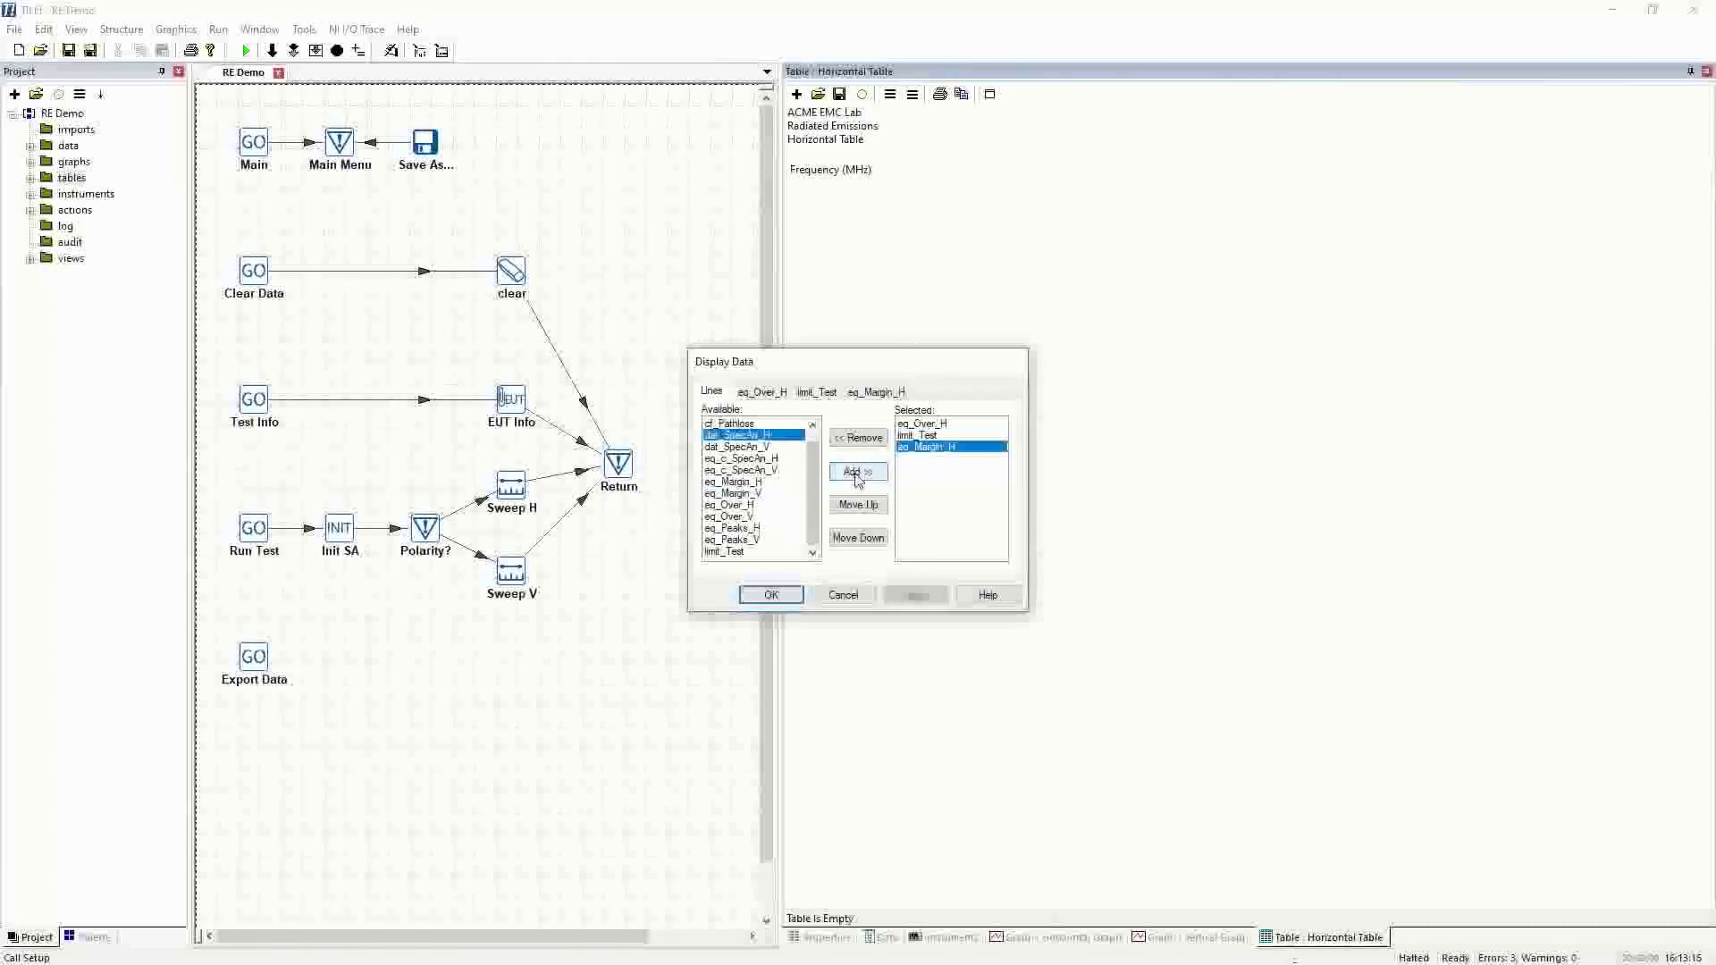
{"action": "left_click", "coordinate": [856, 472]}
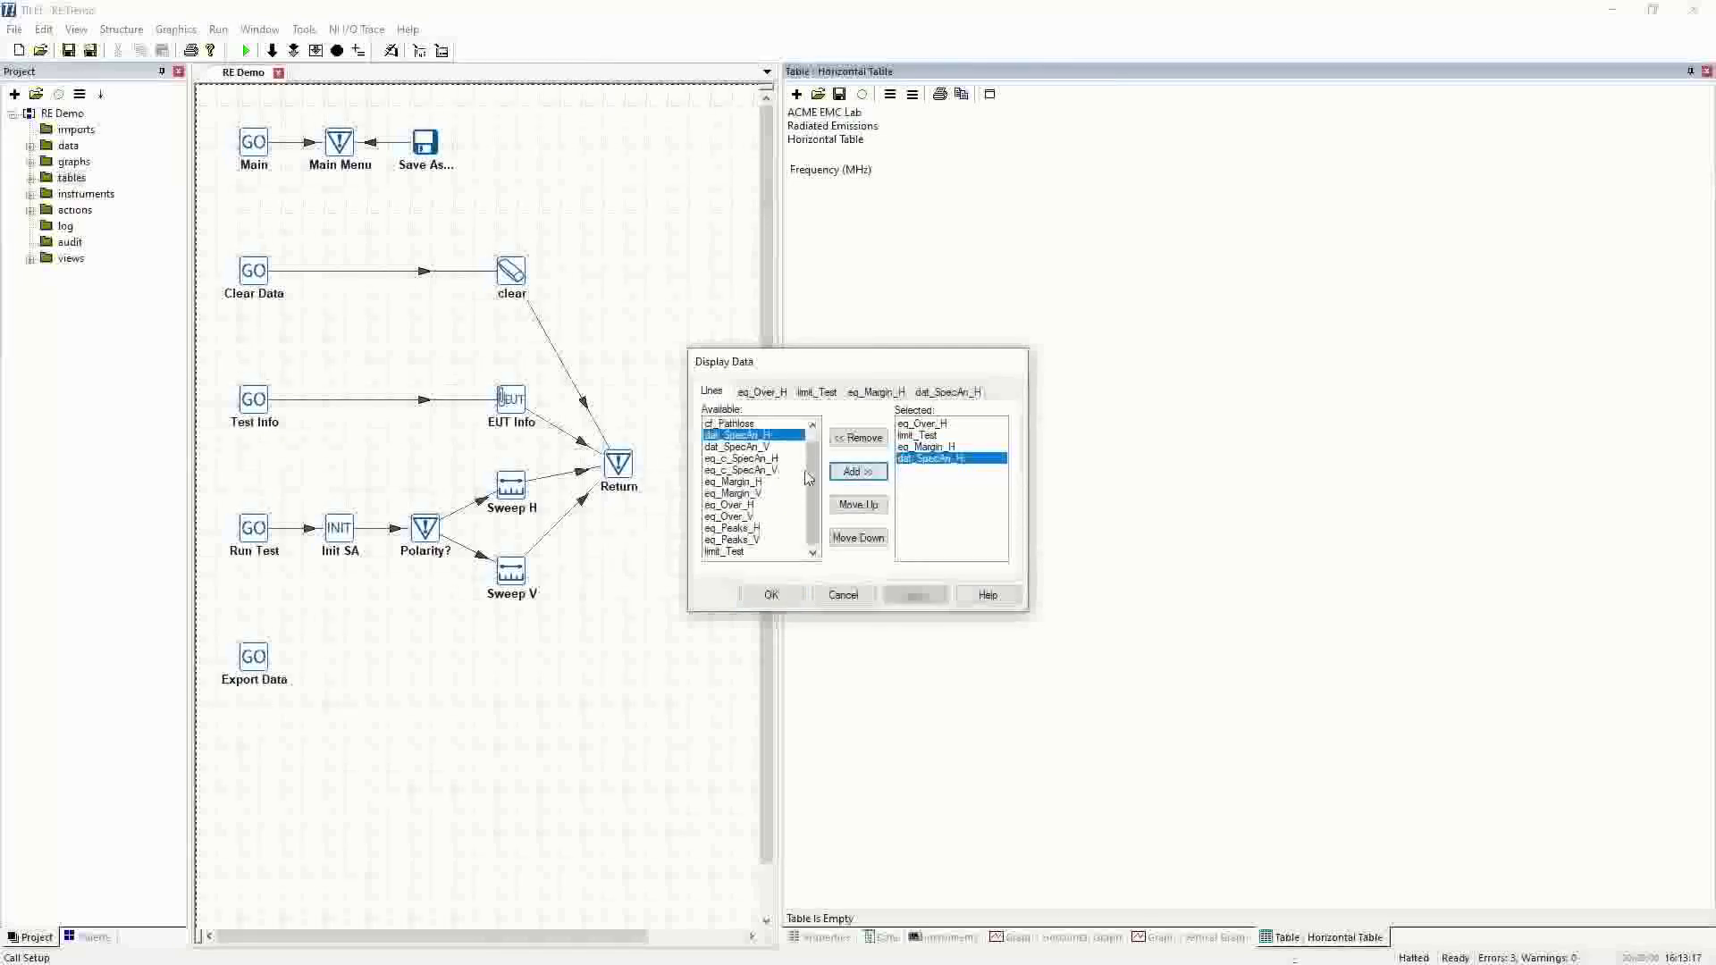
{"action": "left_click", "coordinate": [858, 472]}
{"action": "left_click", "coordinate": [733, 424]}
{"action": "left_click", "coordinate": [858, 472]}
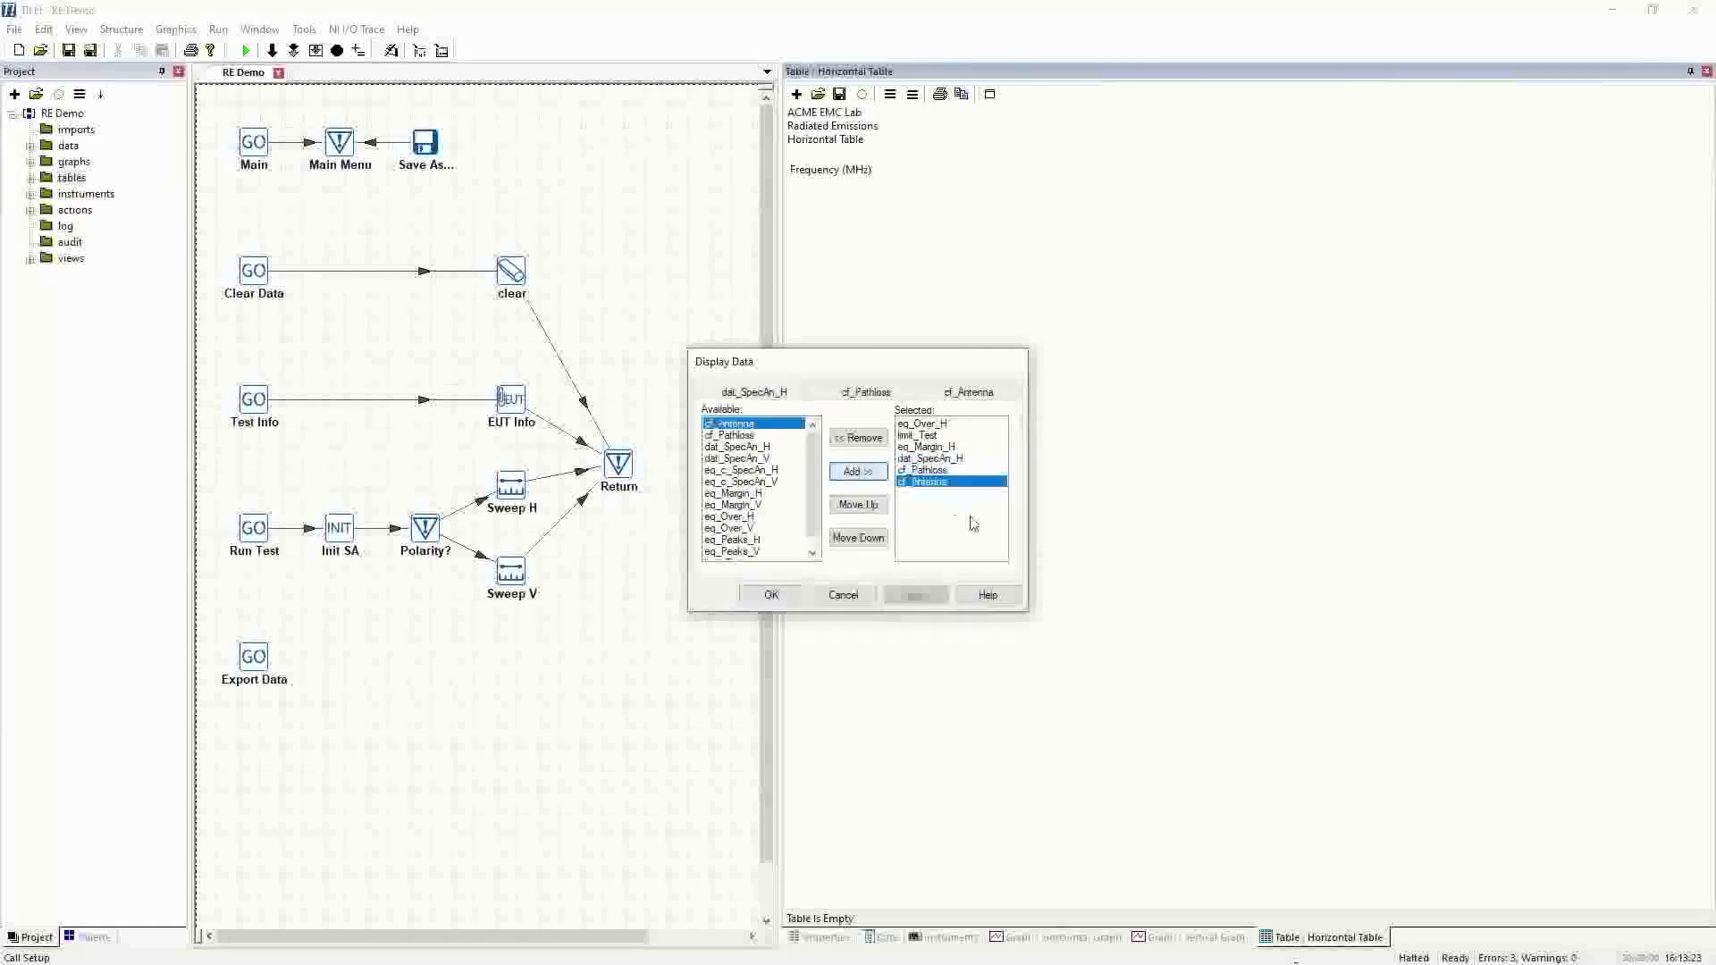